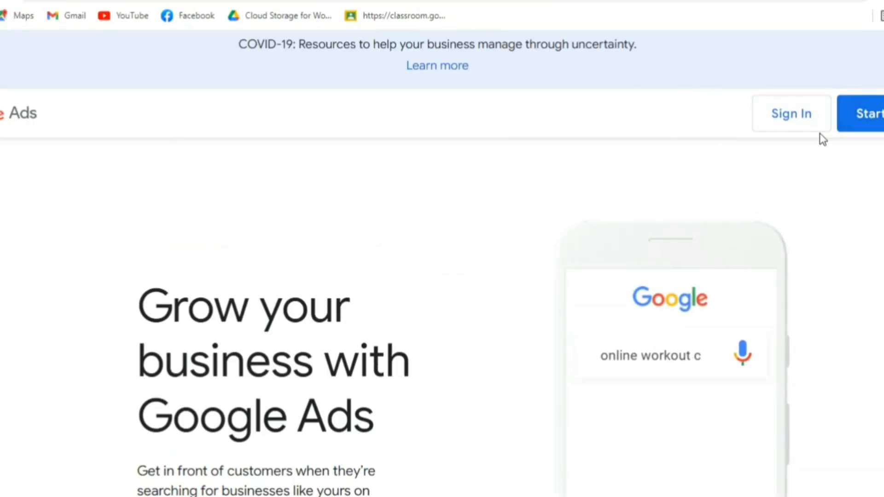
Sign in to Google Ads and plot Impressions, Views, Avg. CPV and View rate together on the overview chart.
{"action": "left_click", "coordinate": [817, 116]}
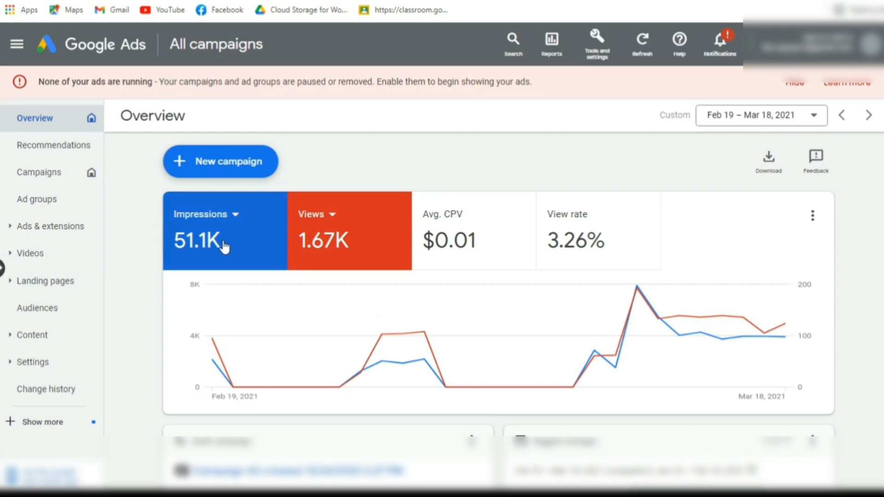
{"action": "left_click", "coordinate": [286, 252]}
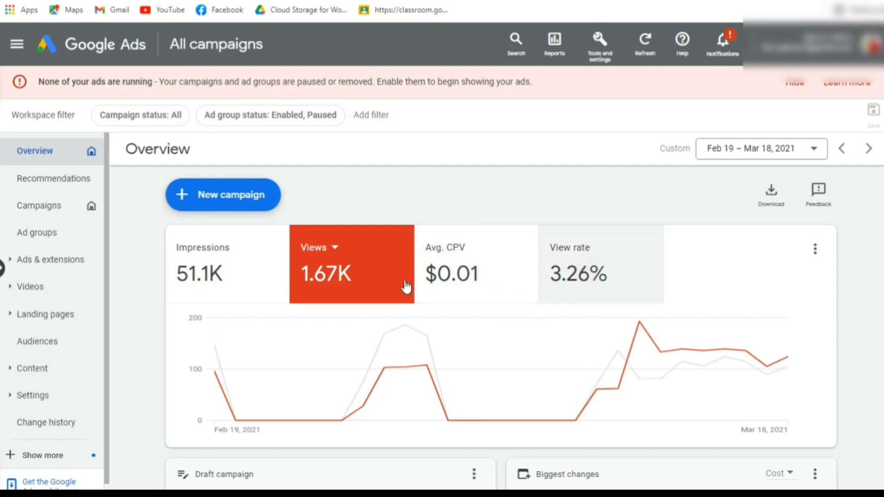
{"action": "left_click", "coordinate": [611, 263]}
{"action": "left_click", "coordinate": [476, 264]}
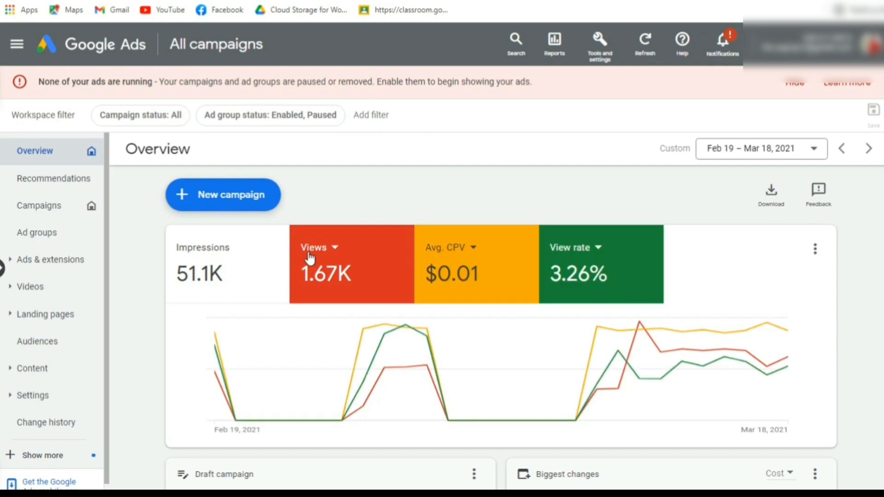
{"action": "scroll", "coordinate": [313, 260], "scroll_direction": "down", "scroll_amount": 1}
{"action": "left_click", "coordinate": [598, 203]}
{"action": "left_click", "coordinate": [239, 190]}
{"action": "scroll", "coordinate": [541, 309], "scroll_direction": "up", "scroll_amount": 1}
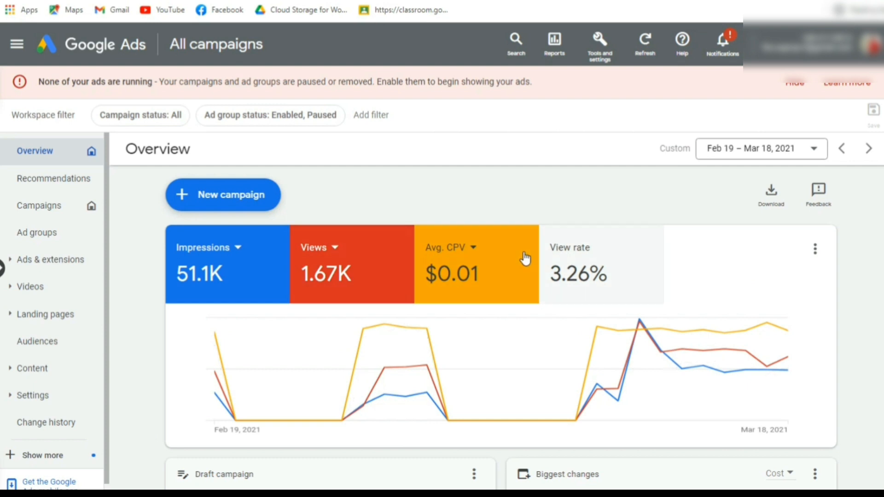
{"action": "left_click", "coordinate": [587, 271]}
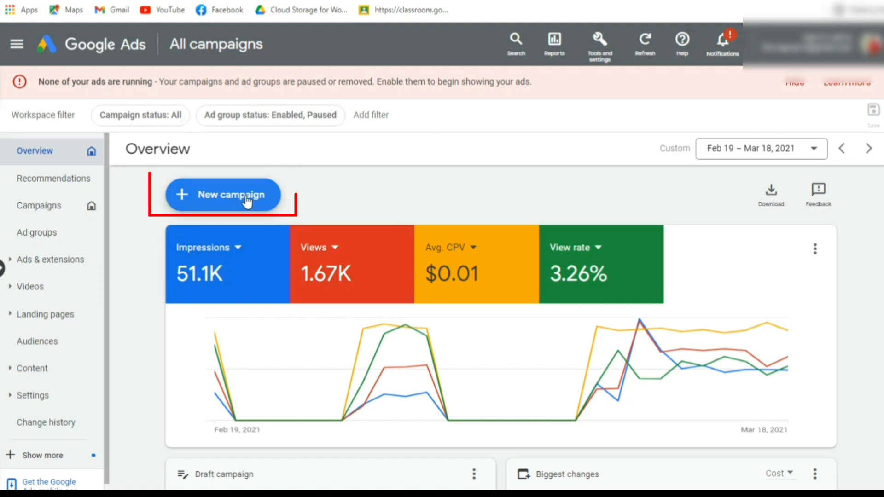
Start a new campaign using the option to create it without a goal's guidance.
{"action": "left_click", "coordinate": [208, 199]}
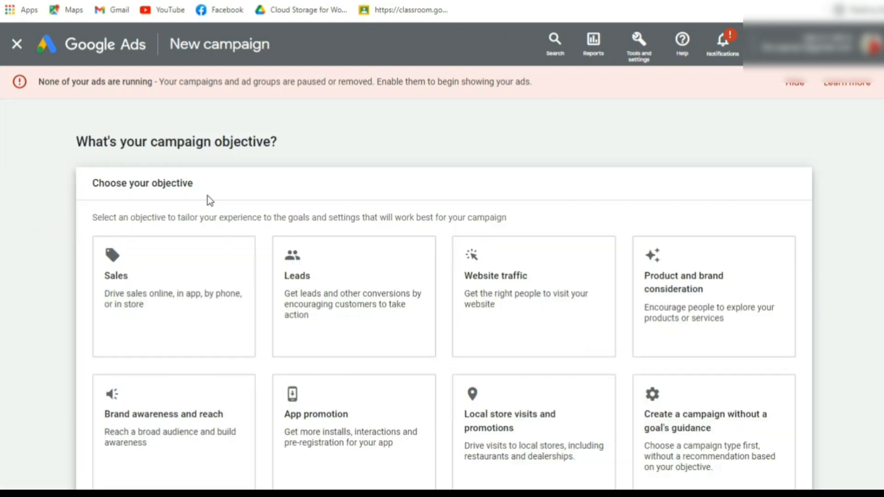
{"action": "left_click", "coordinate": [344, 302]}
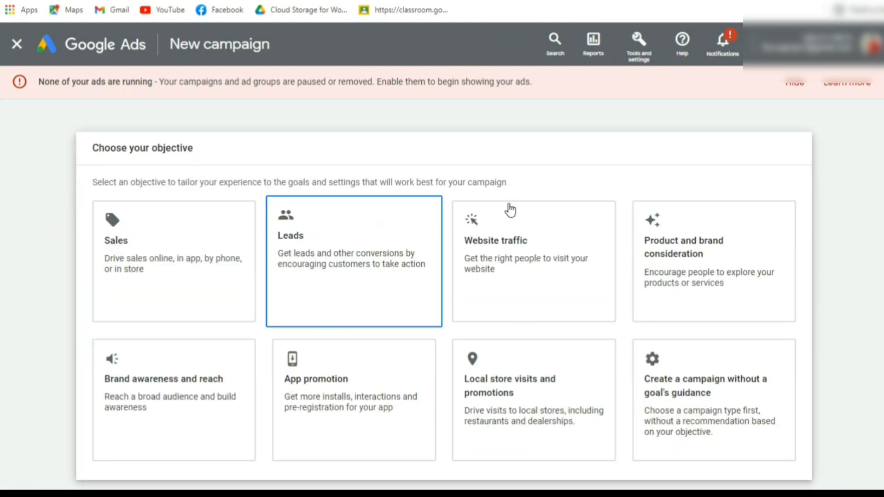
{"action": "scroll", "coordinate": [510, 209], "scroll_direction": "down", "scroll_amount": 2}
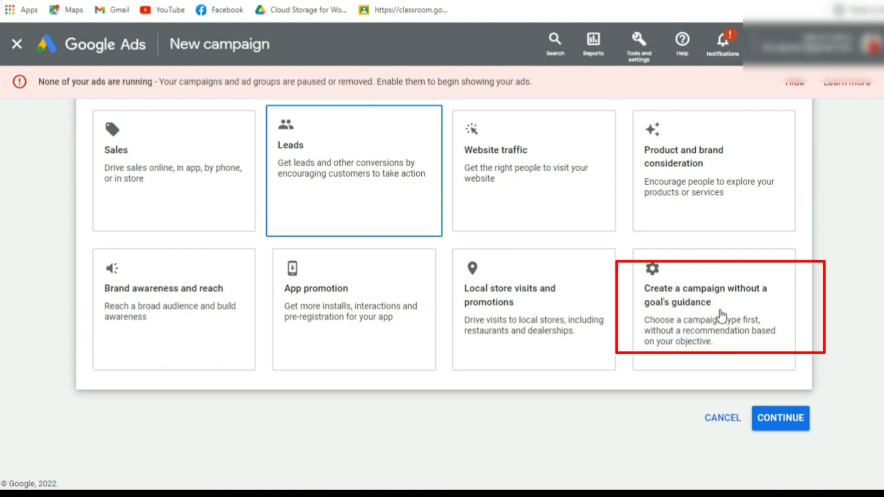
{"action": "left_click", "coordinate": [722, 317]}
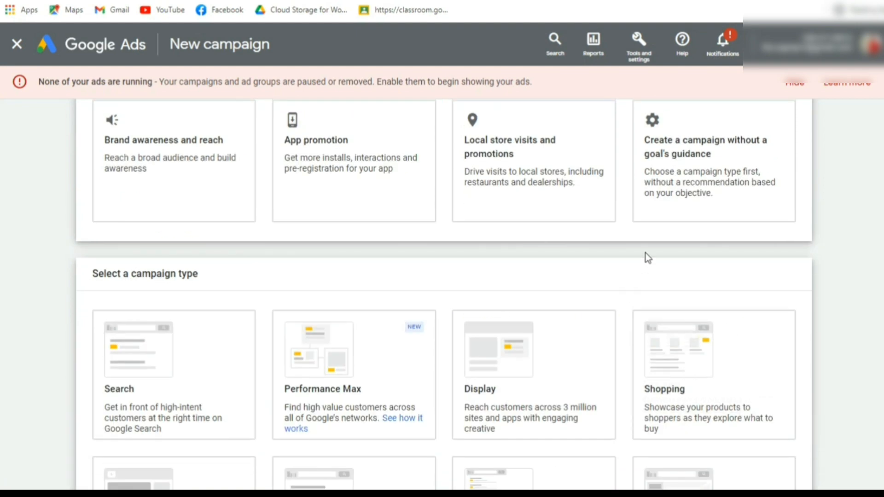
Choose the Video campaign type with the Custom video campaign subtype and continue to the campaign settings.
{"action": "left_click", "coordinate": [154, 375]}
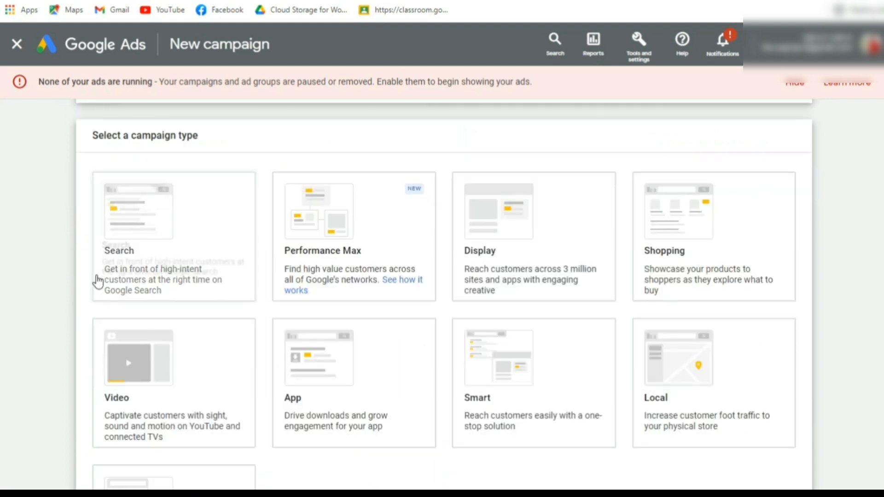
{"action": "scroll", "coordinate": [287, 379], "scroll_direction": "down", "scroll_amount": 2}
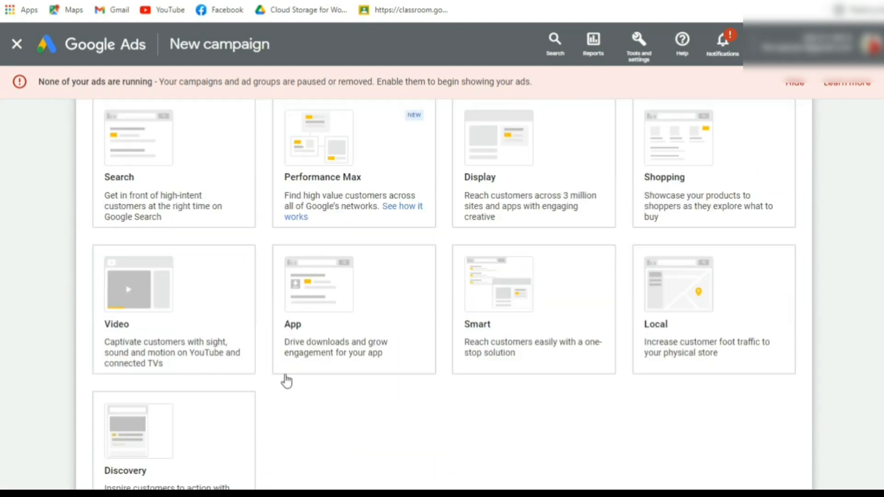
{"action": "left_click", "coordinate": [126, 313]}
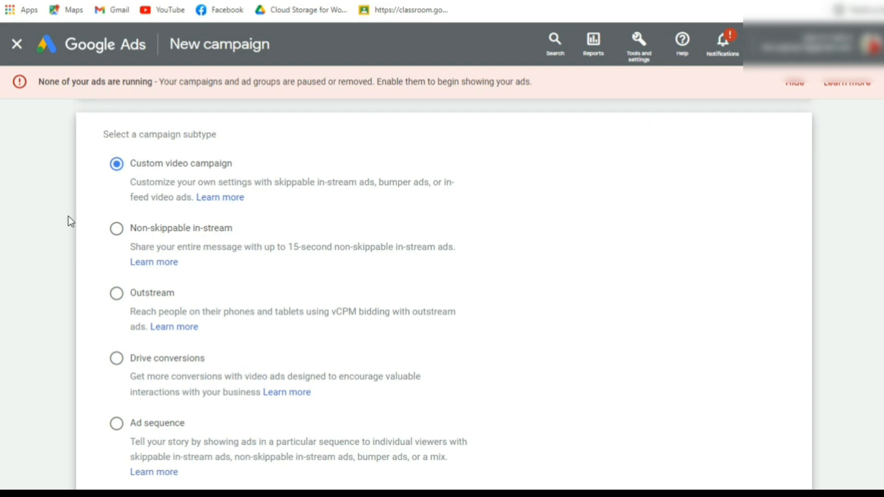
{"action": "scroll", "coordinate": [127, 282], "scroll_direction": "down", "scroll_amount": 3}
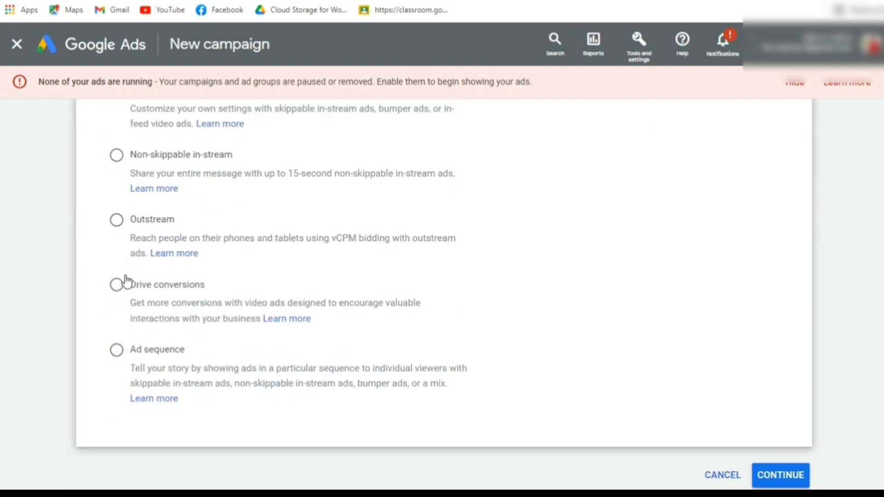
{"action": "left_click", "coordinate": [774, 421]}
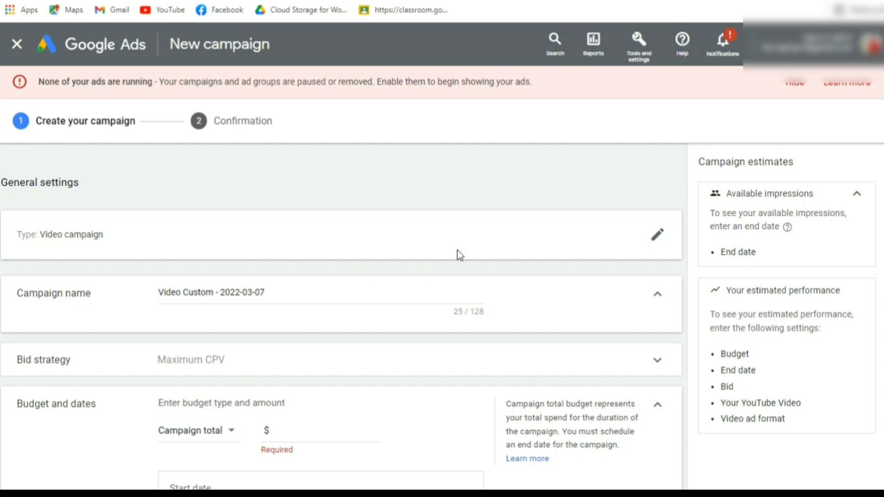
Switch the budget type between Daily and Campaign total to compare their date settings, ending on Campaign total.
{"action": "scroll", "coordinate": [399, 169], "scroll_direction": "down", "scroll_amount": 2}
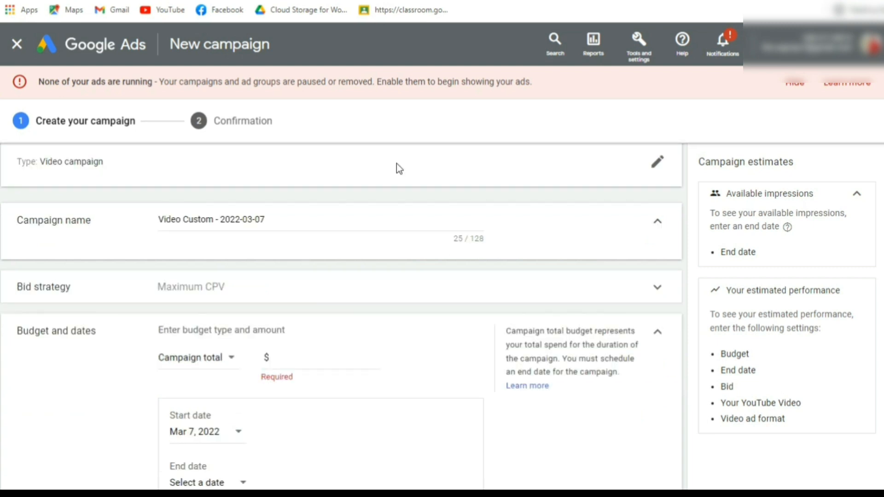
{"action": "scroll", "coordinate": [29, 254], "scroll_direction": "up", "scroll_amount": 2}
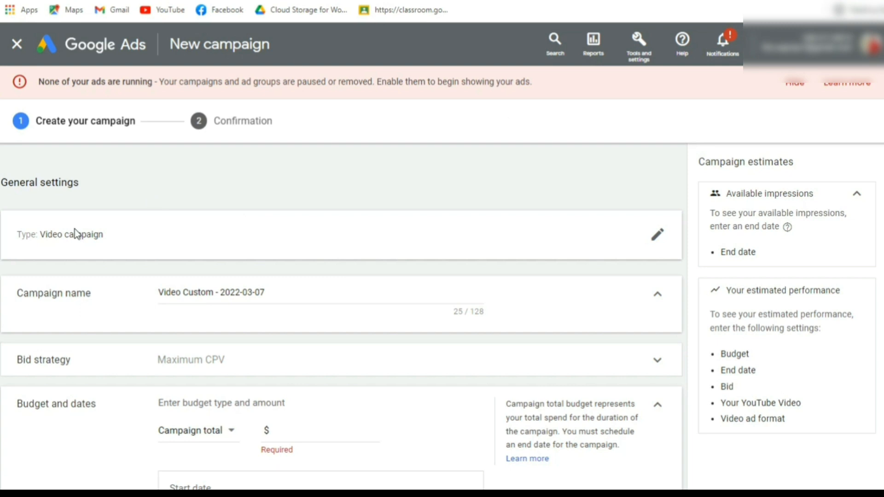
{"action": "scroll", "coordinate": [49, 207], "scroll_direction": "down", "scroll_amount": 2}
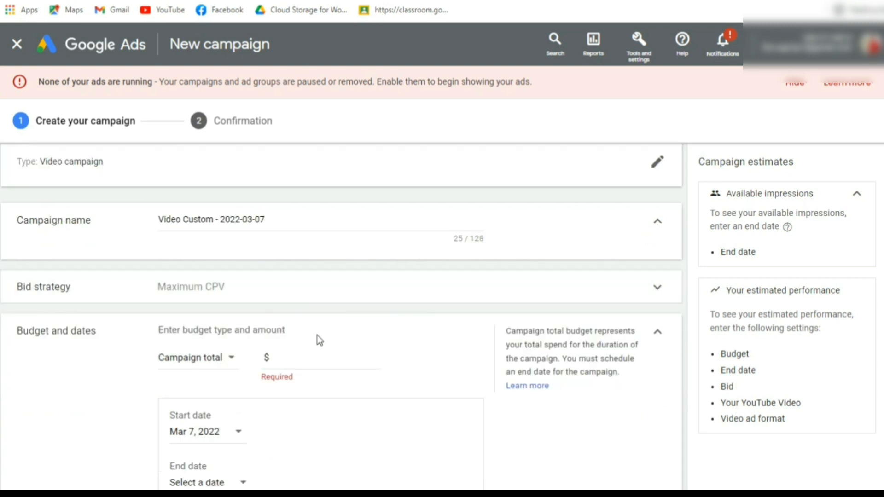
{"action": "scroll", "coordinate": [320, 340], "scroll_direction": "down", "scroll_amount": 2}
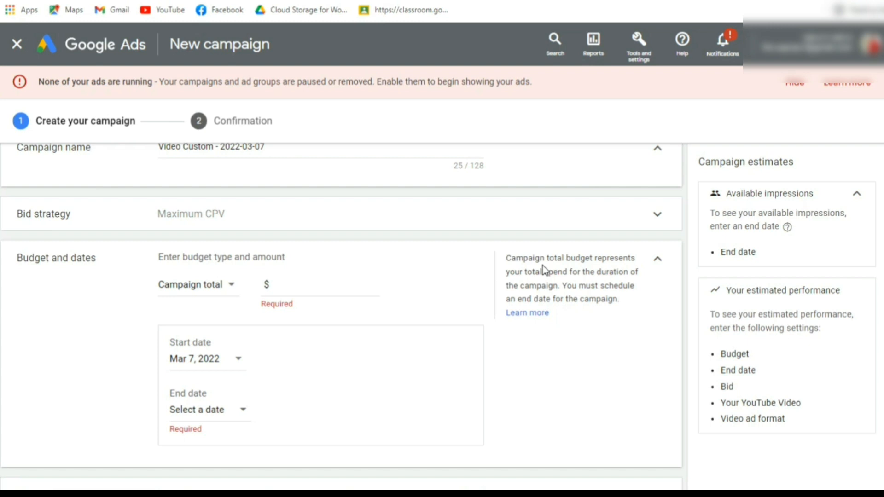
{"action": "scroll", "coordinate": [352, 269], "scroll_direction": "up", "scroll_amount": 4}
{"action": "scroll", "coordinate": [294, 279], "scroll_direction": "down", "scroll_amount": 4}
{"action": "left_click", "coordinate": [225, 288]}
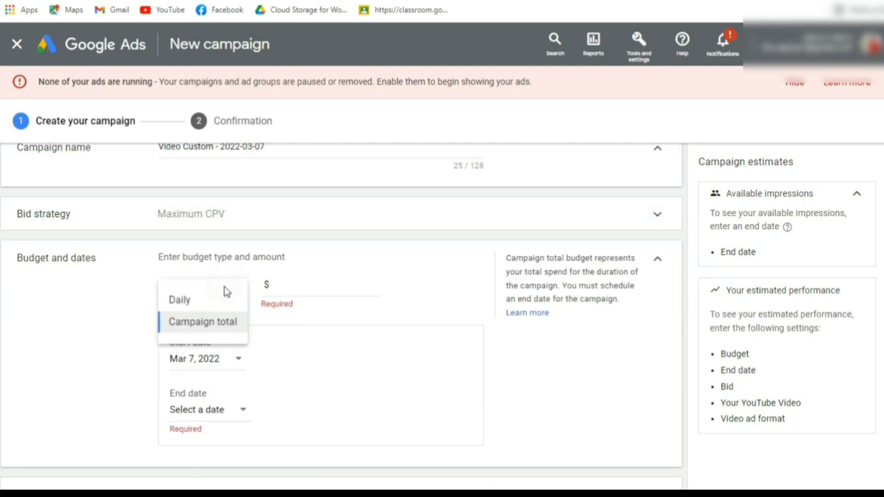
{"action": "left_click", "coordinate": [200, 302]}
{"action": "left_click", "coordinate": [292, 282]}
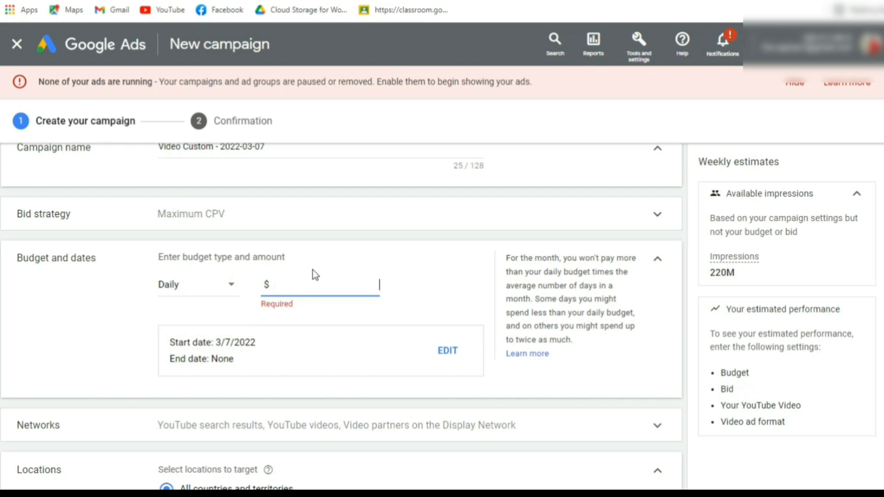
{"action": "left_click", "coordinate": [211, 299]}
{"action": "left_click", "coordinate": [210, 323]}
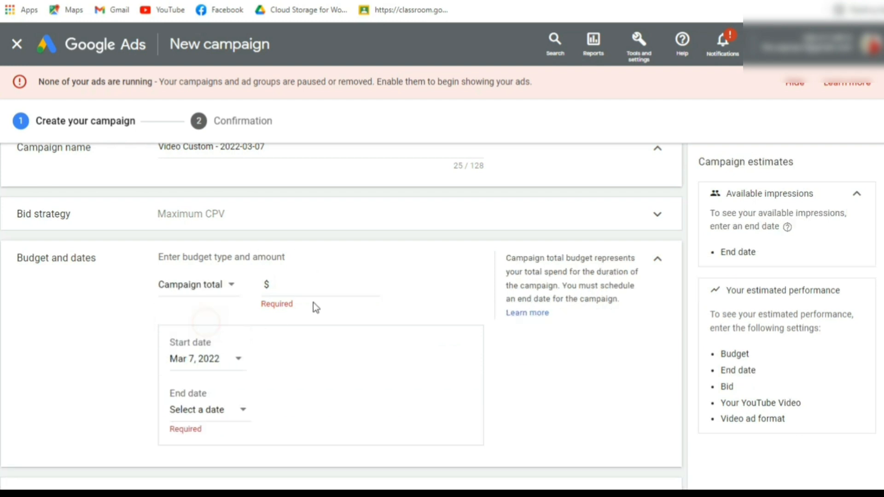
{"action": "left_click", "coordinate": [313, 294]}
{"action": "left_click", "coordinate": [165, 289]}
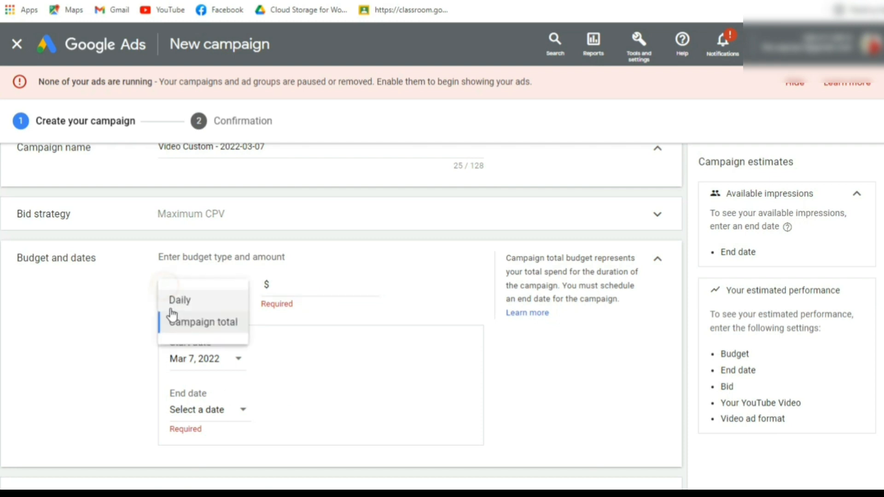
{"action": "left_click", "coordinate": [171, 300]}
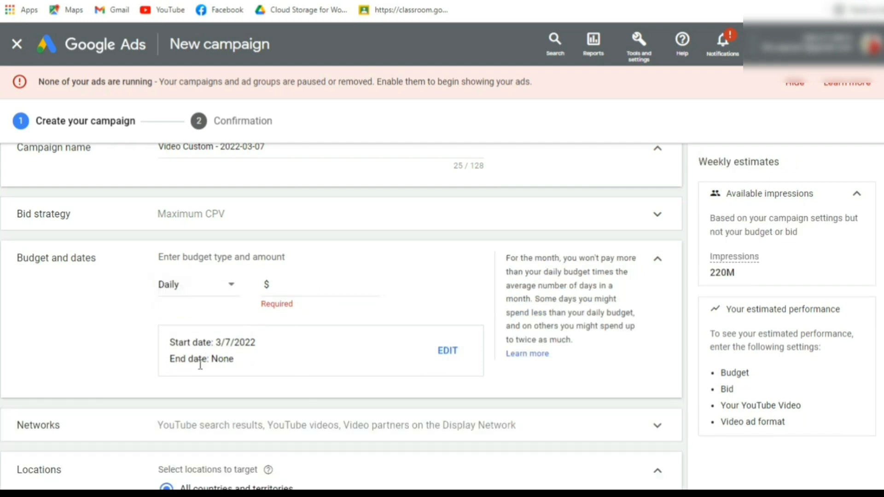
{"action": "left_click", "coordinate": [170, 288]}
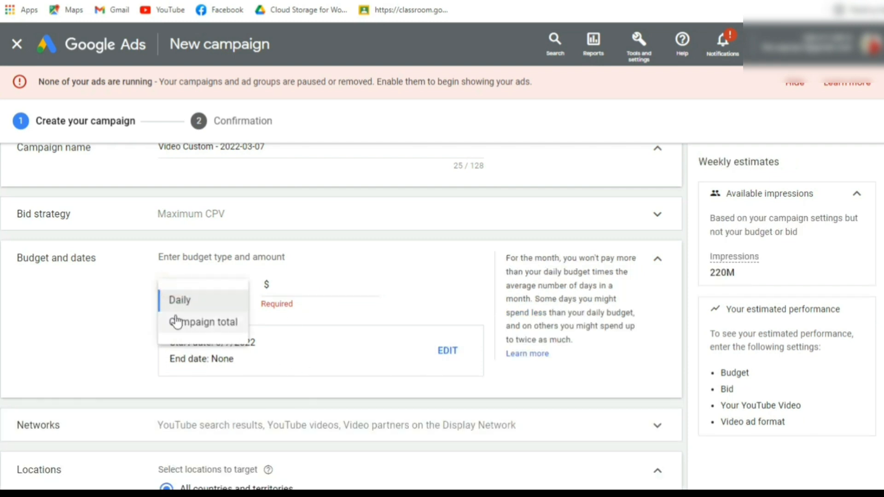
{"action": "left_click", "coordinate": [174, 318]}
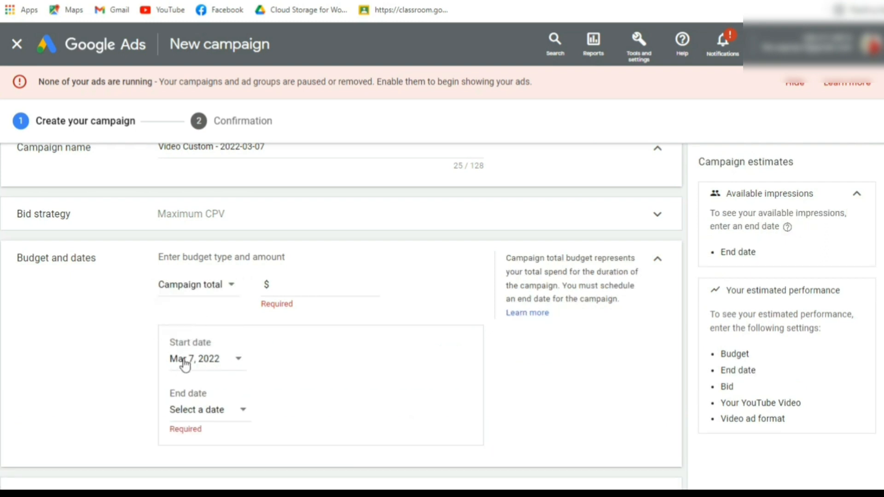
Set the campaign's end date to Mar 14, 2022 and its total budget to $10.00.
{"action": "left_click", "coordinate": [241, 414]}
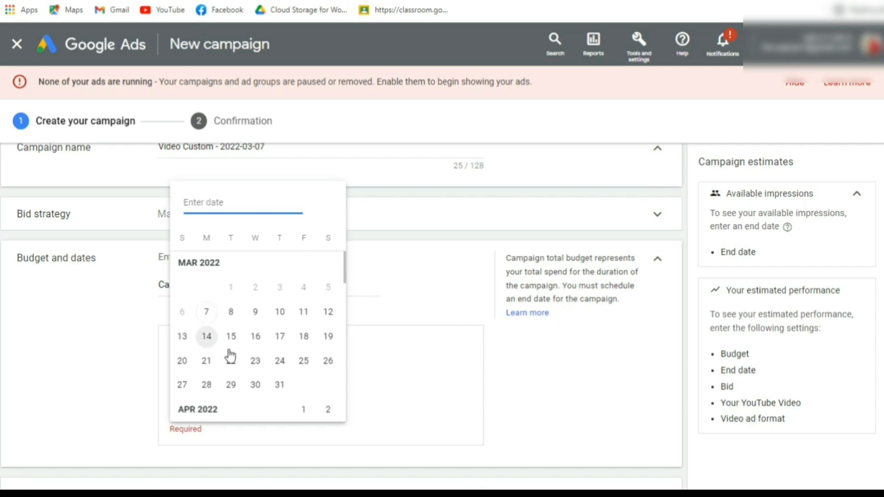
{"action": "left_click", "coordinate": [206, 337]}
{"action": "left_click", "coordinate": [322, 291]}
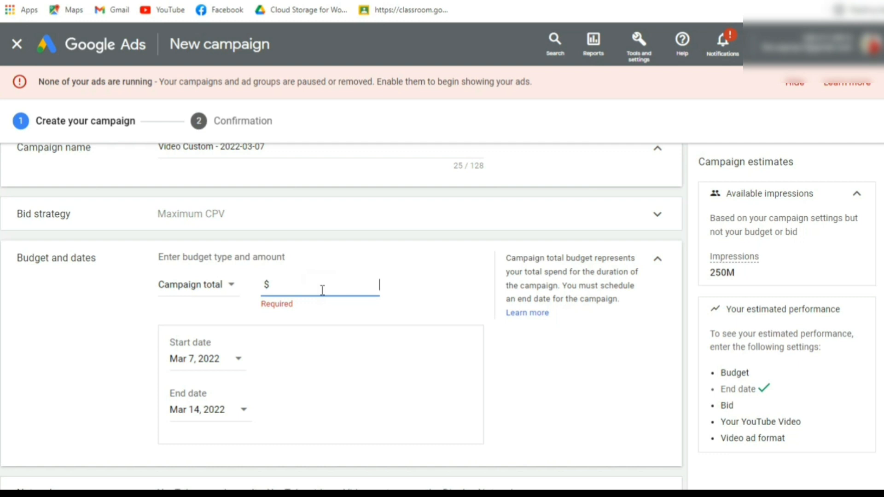
{"action": "type", "text": "10"}
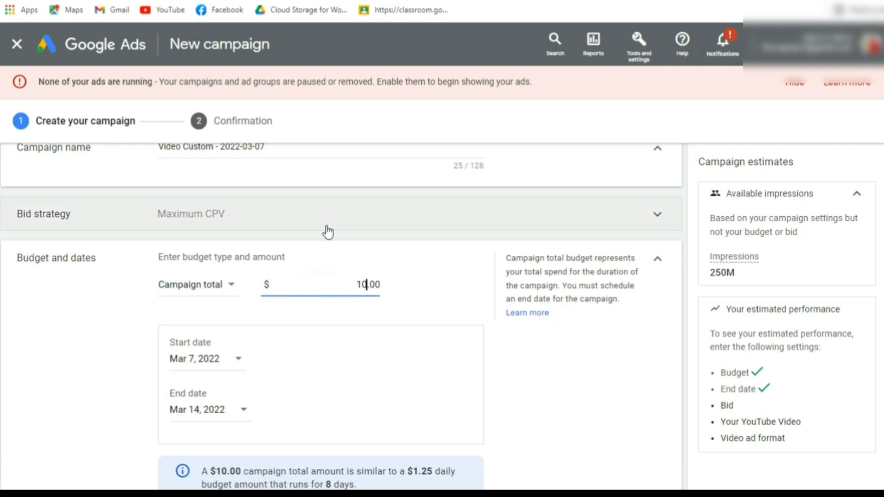
{"action": "left_click", "coordinate": [437, 278]}
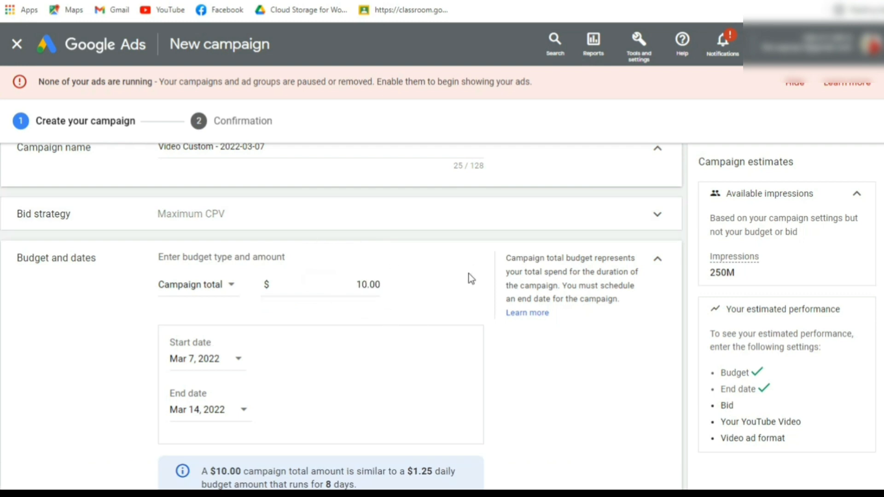
{"action": "scroll", "coordinate": [263, 257], "scroll_direction": "down", "scroll_amount": 2}
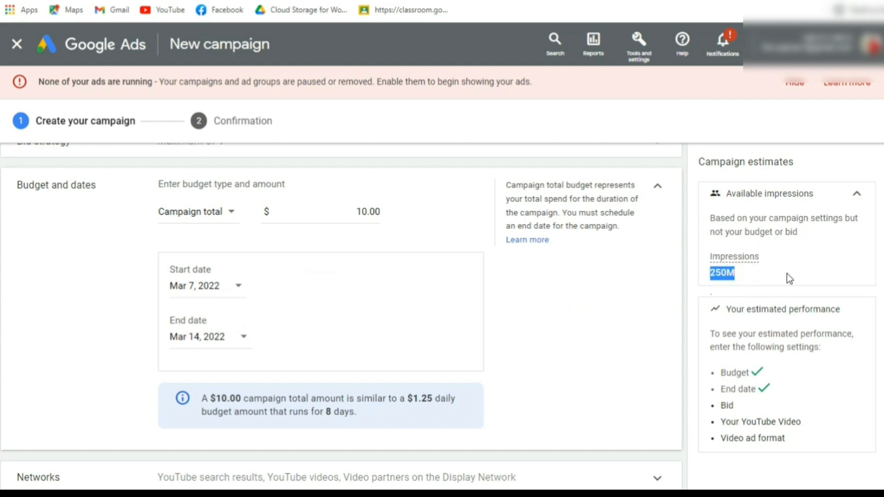
{"action": "left_click", "coordinate": [399, 308]}
Target Bangladesh as the campaign location and expand the Networks settings.
{"action": "scroll", "coordinate": [396, 307], "scroll_direction": "down", "scroll_amount": 6}
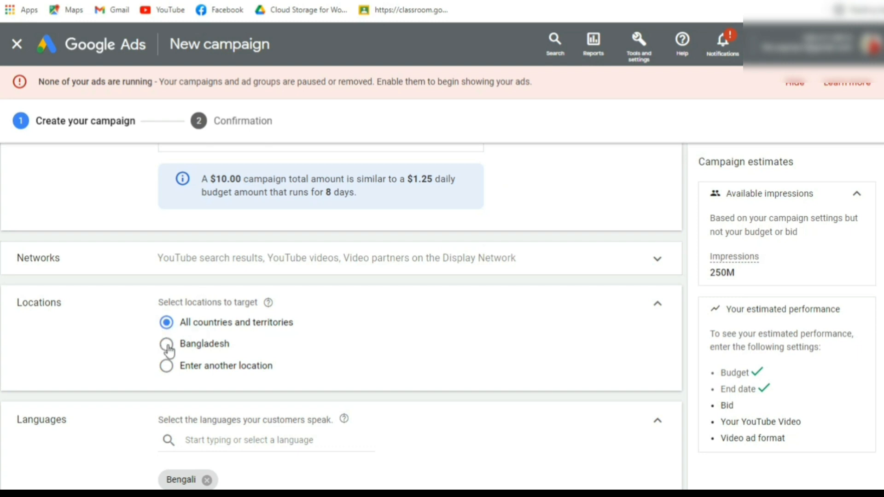
{"action": "left_click", "coordinate": [167, 347]}
{"action": "scroll", "coordinate": [130, 355], "scroll_direction": "up", "scroll_amount": 2}
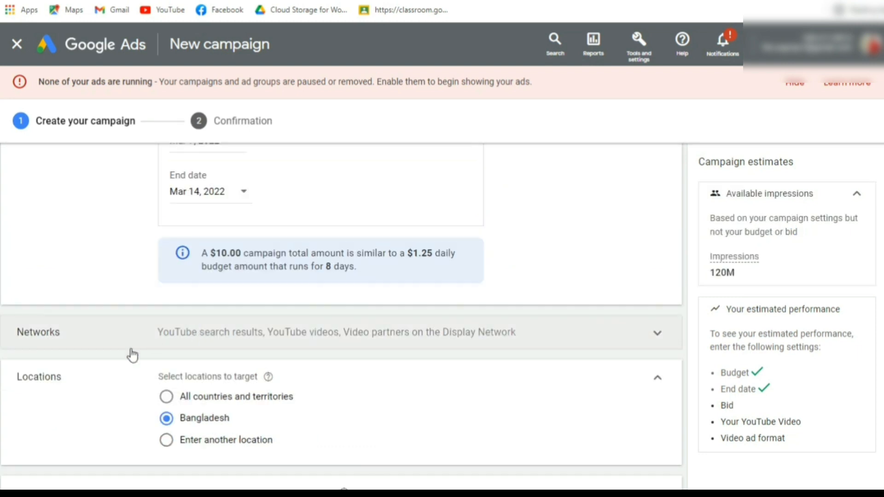
{"action": "left_click", "coordinate": [277, 336]}
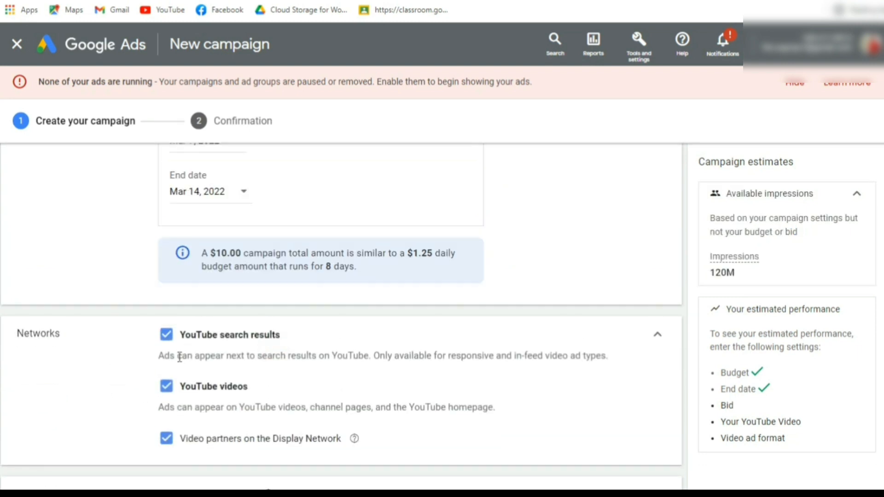
Look through the languages available for targeting the campaign's customers.
{"action": "scroll", "coordinate": [233, 366], "scroll_direction": "down", "scroll_amount": 6}
{"action": "scroll", "coordinate": [235, 366], "scroll_direction": "down", "scroll_amount": 2}
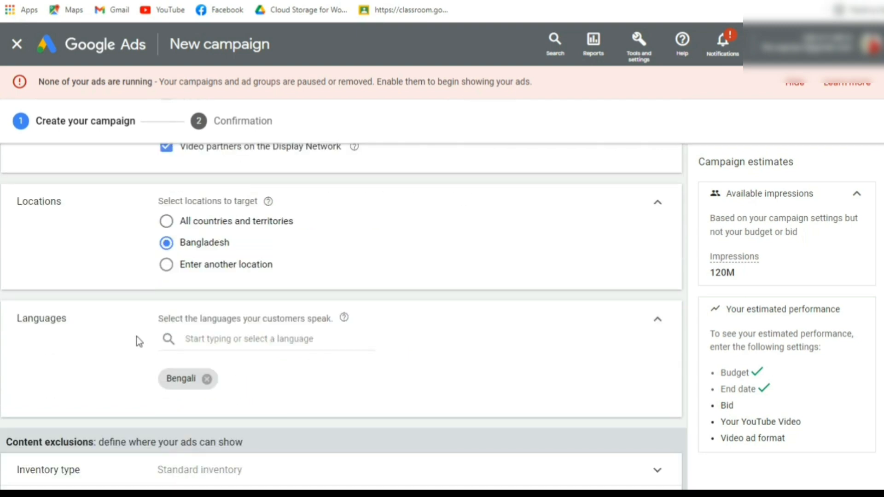
{"action": "left_click", "coordinate": [245, 341]}
{"action": "scroll", "coordinate": [79, 329], "scroll_direction": "down", "scroll_amount": 4}
{"action": "left_click", "coordinate": [77, 236]}
{"action": "scroll", "coordinate": [181, 327], "scroll_direction": "up", "scroll_amount": 2}
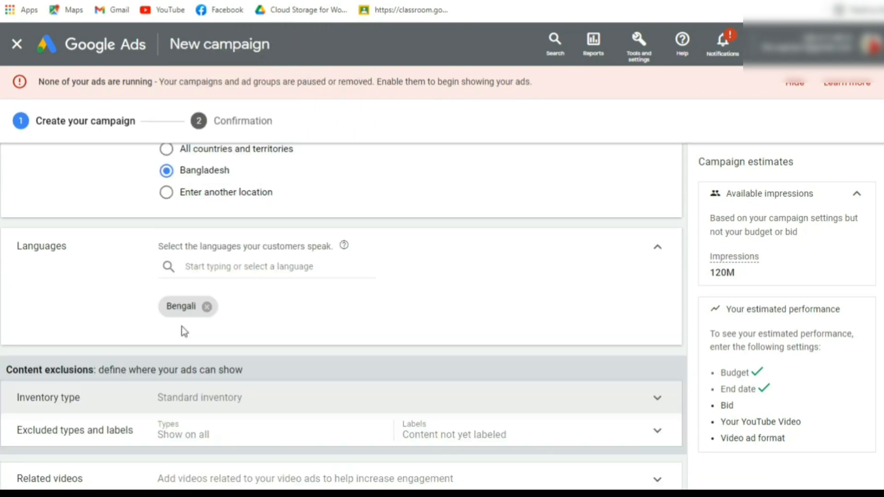
Expand the content exclusions' Inventory type setting and look over the expanded, standard and limited inventory options.
{"action": "scroll", "coordinate": [182, 327], "scroll_direction": "up", "scroll_amount": 6}
{"action": "scroll", "coordinate": [169, 344], "scroll_direction": "down", "scroll_amount": 6}
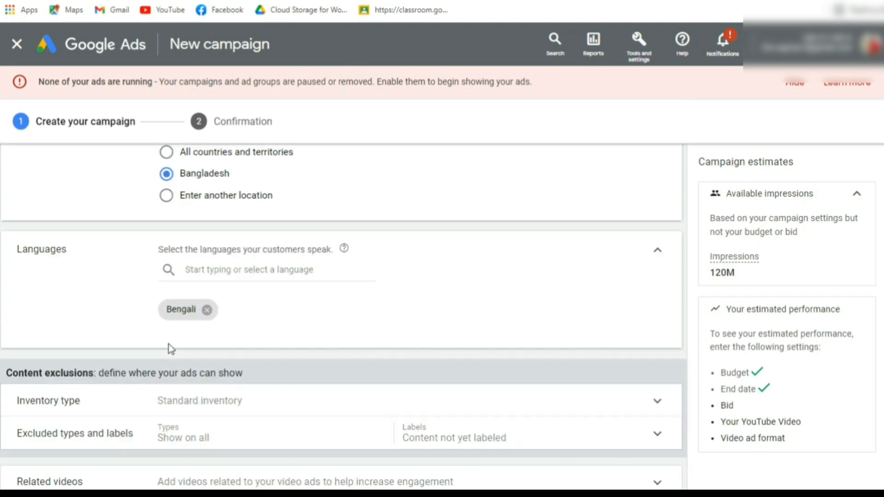
{"action": "scroll", "coordinate": [282, 444], "scroll_direction": "up", "scroll_amount": 6}
{"action": "scroll", "coordinate": [283, 339], "scroll_direction": "down", "scroll_amount": 10}
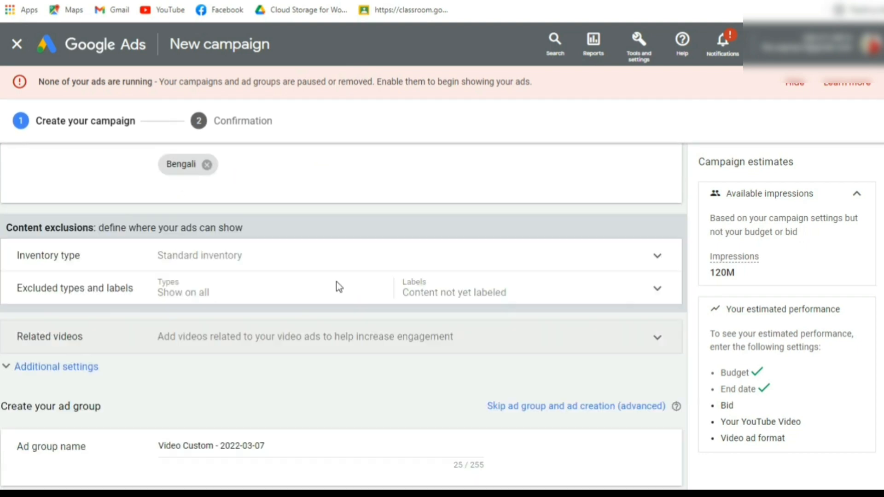
{"action": "left_click", "coordinate": [138, 260]}
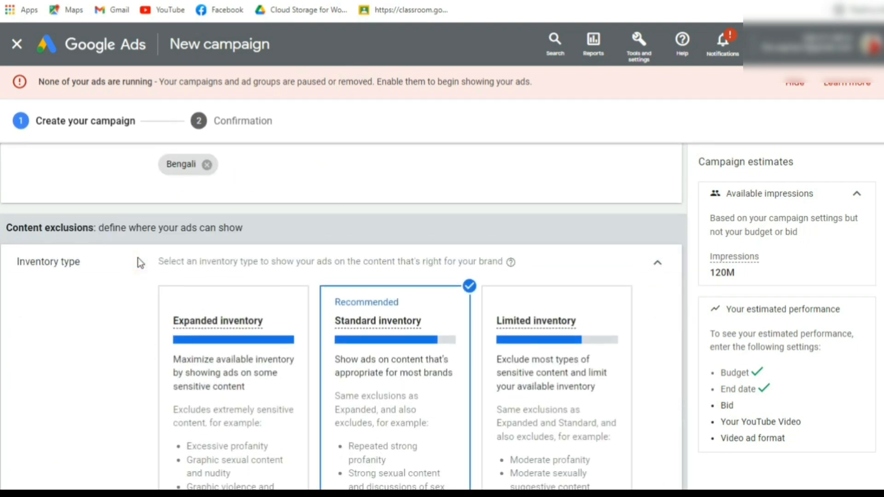
{"action": "scroll", "coordinate": [140, 262], "scroll_direction": "down", "scroll_amount": 9}
{"action": "scroll", "coordinate": [129, 330], "scroll_direction": "up", "scroll_amount": 3}
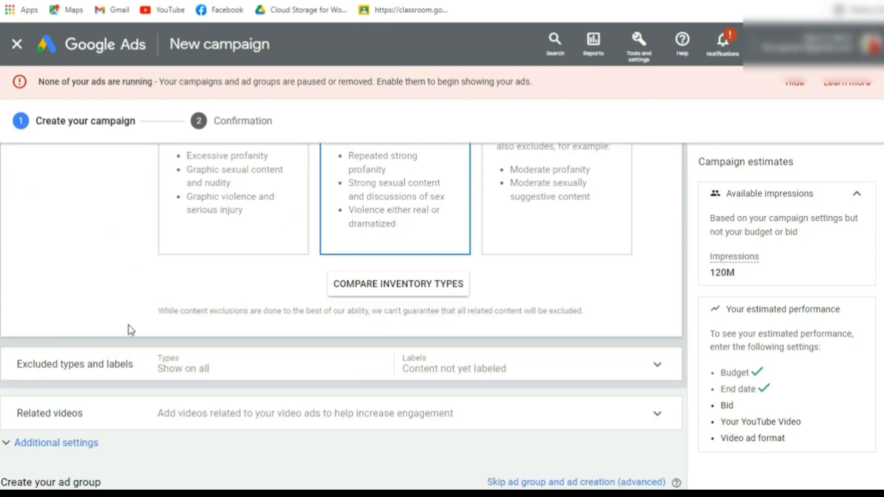
Expand the Excluded types and labels setting and examine the content types and digital content labels available for exclusion.
{"action": "left_click", "coordinate": [127, 365]}
{"action": "scroll", "coordinate": [127, 369], "scroll_direction": "down", "scroll_amount": 4}
{"action": "left_click", "coordinate": [406, 402]}
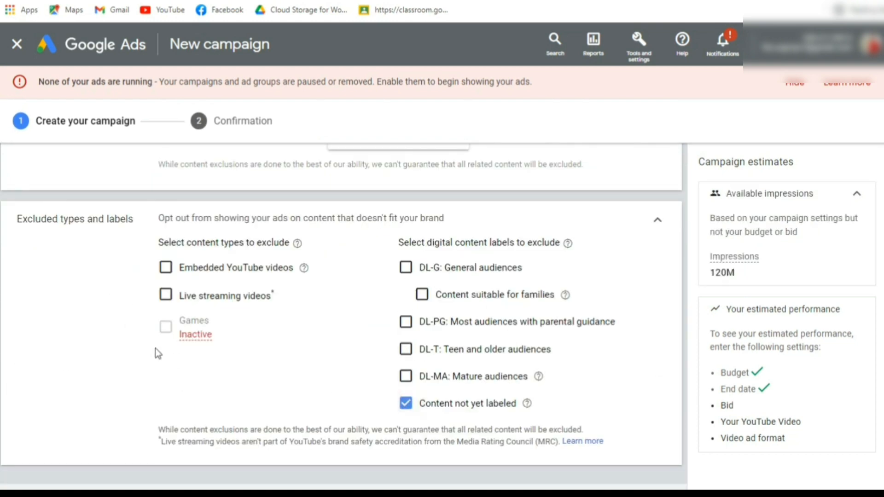
Expand the campaign's Related videos section and its Additional settings.
{"action": "scroll", "coordinate": [156, 348], "scroll_direction": "down", "scroll_amount": 5}
{"action": "left_click", "coordinate": [98, 309]}
{"action": "left_click", "coordinate": [87, 289]}
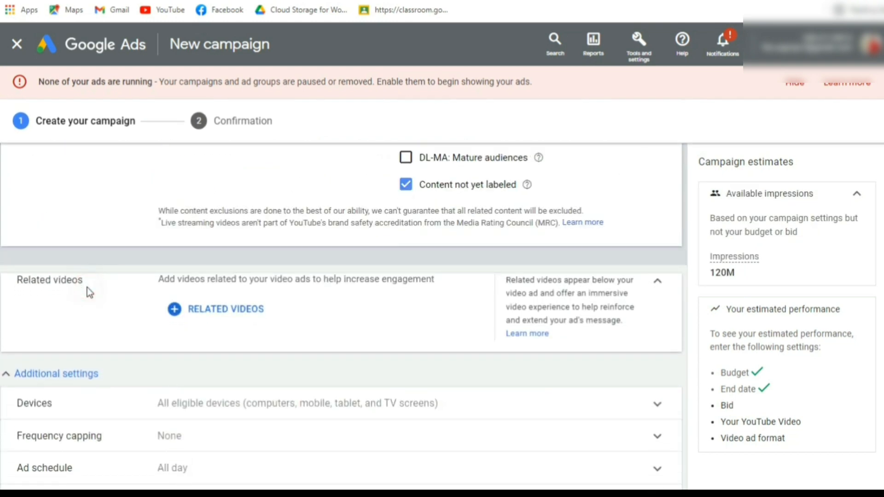
{"action": "scroll", "coordinate": [209, 293], "scroll_direction": "down", "scroll_amount": 2}
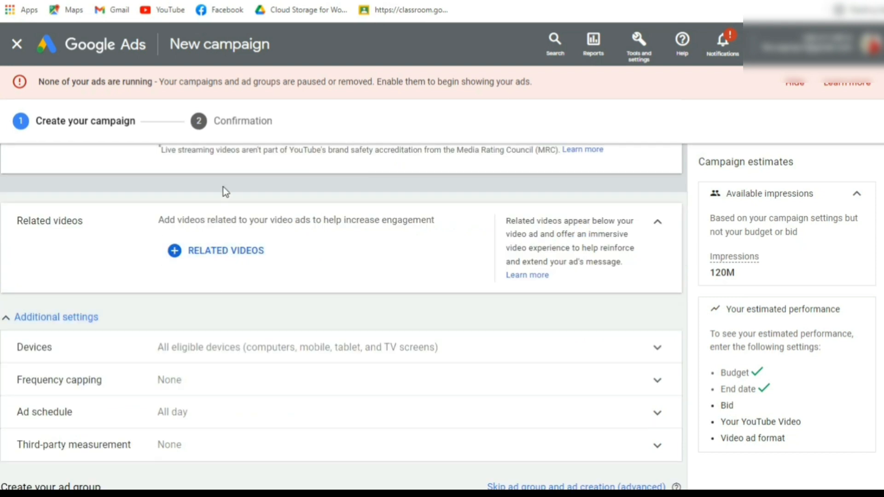
Start adding related videos and try a video search for "food".
{"action": "left_click", "coordinate": [206, 253]}
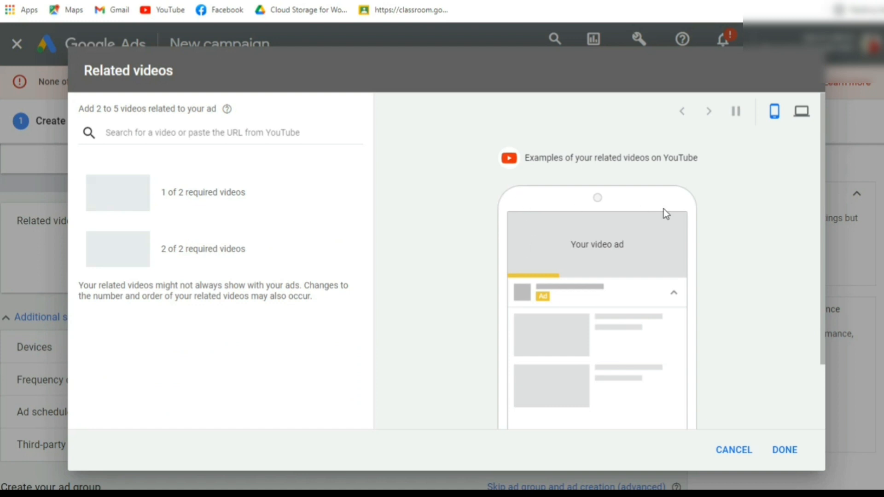
{"action": "left_click", "coordinate": [125, 135]}
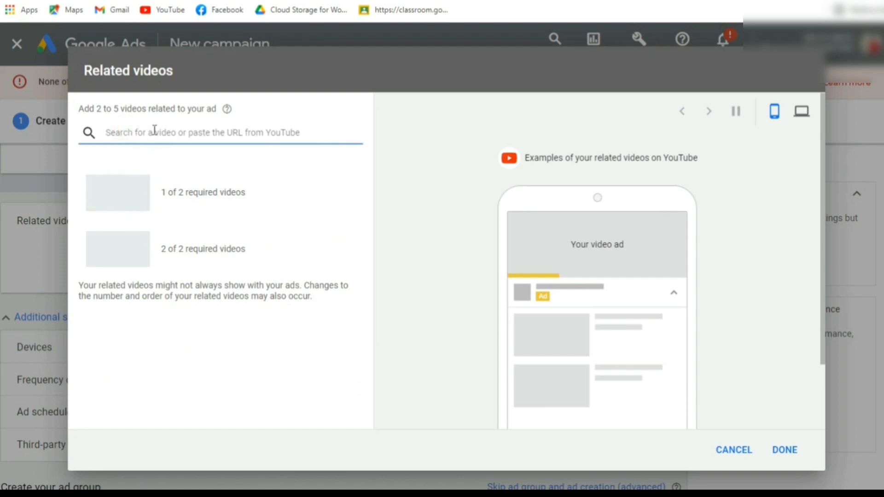
{"action": "type", "text": "food"}
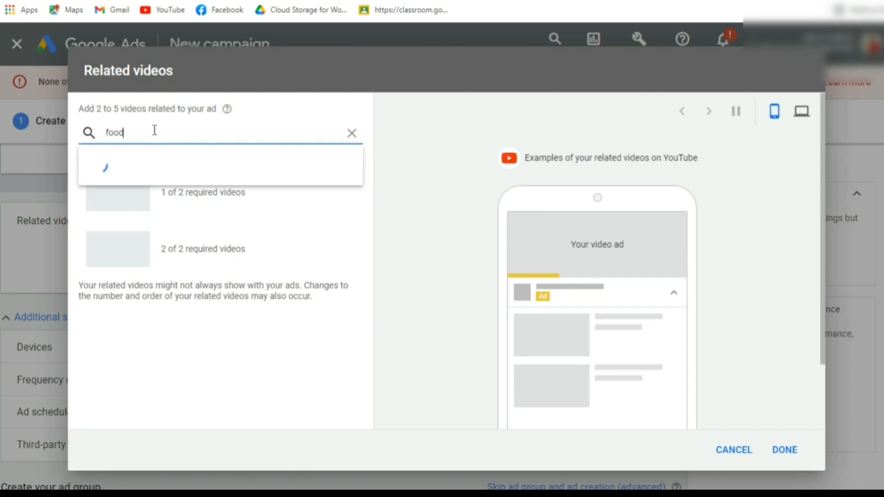
{"action": "key", "text": "BackSpace"}
{"action": "key", "text": "BackSpace"}
{"action": "key", "text": "BackSpace"}
{"action": "key", "text": "BackSpace"}
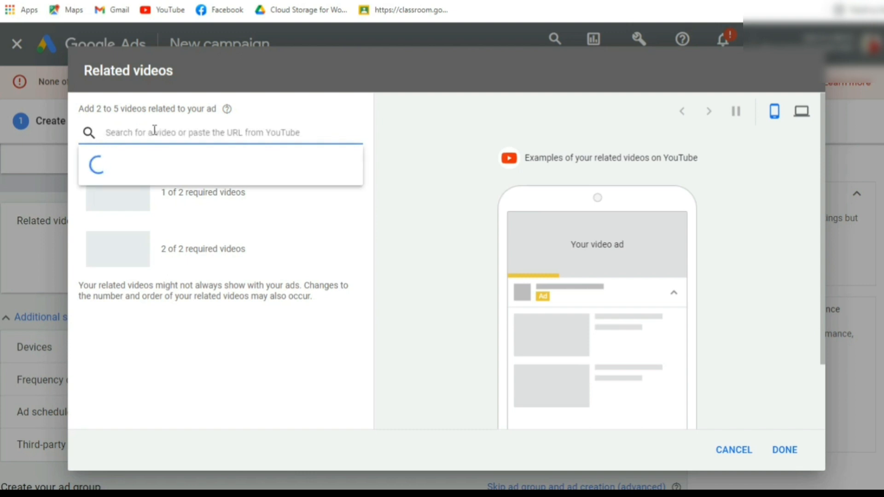
Search for "how to made" and select Discovery UK's "HONEY | How It's Made" as a related video.
{"action": "type", "text": "how t"}
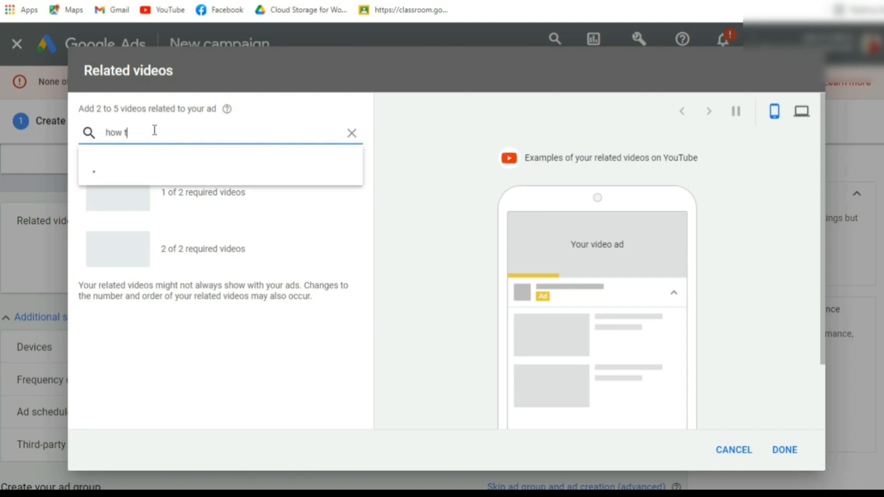
{"action": "type", "text": "o made"}
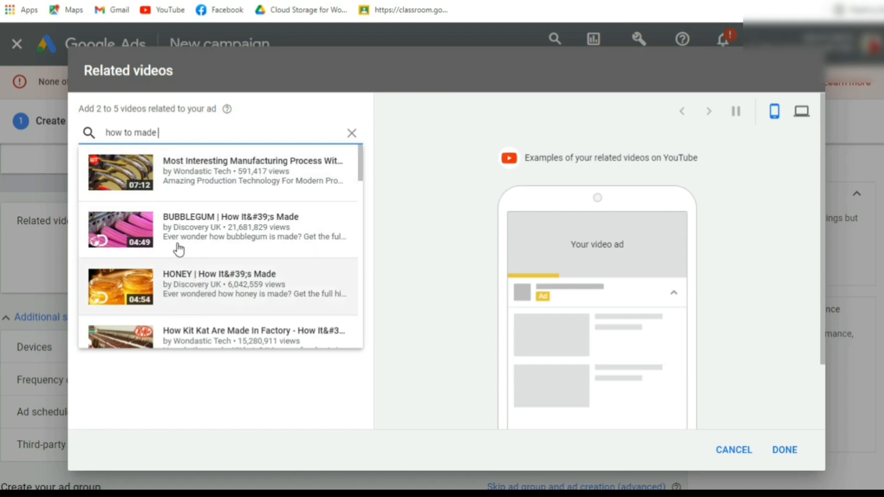
{"action": "left_click", "coordinate": [146, 290]}
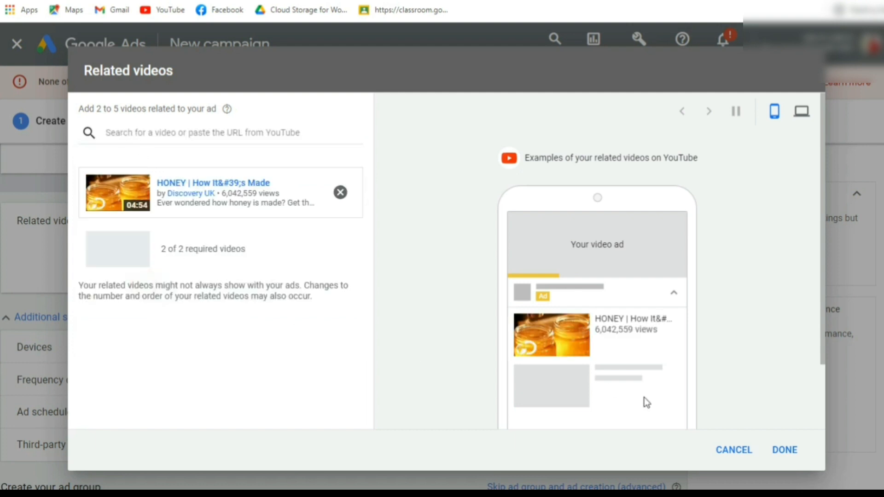
Try to finish with only the honey video selected, and discard the related videos selection.
{"action": "left_click", "coordinate": [785, 450]}
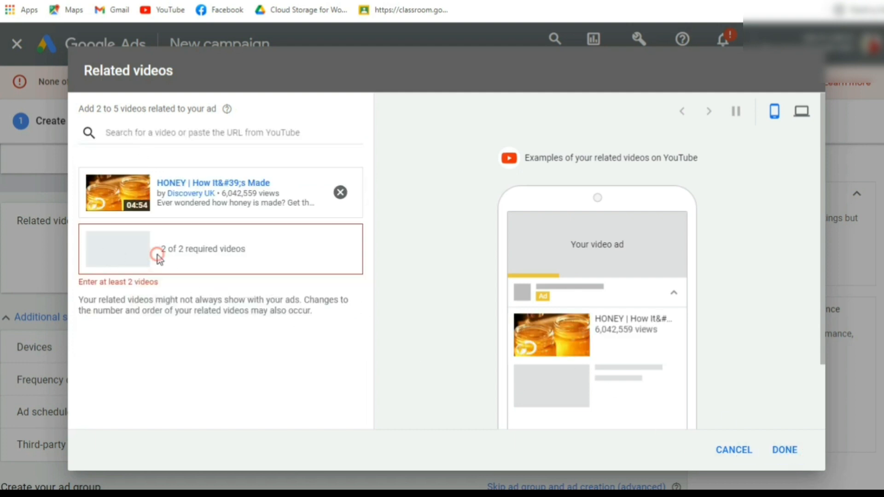
{"action": "left_click", "coordinate": [341, 192]}
{"action": "left_click", "coordinate": [734, 450]}
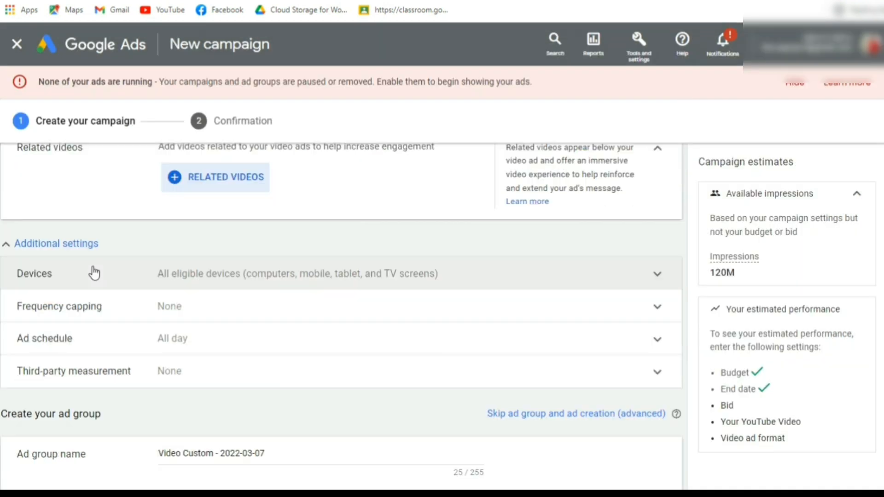
Set specific device targeting for the campaign, excluding computers, tablets and TV screens so that only mobile phones are targeted.
{"action": "left_click", "coordinate": [109, 276]}
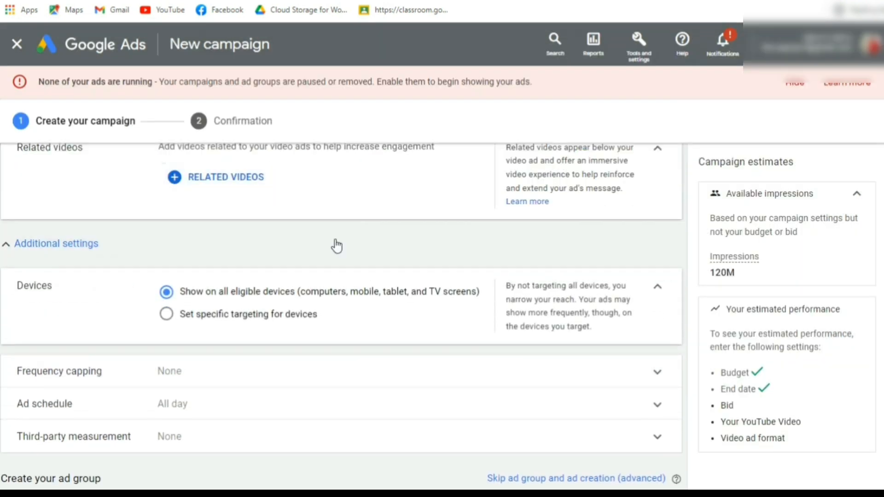
{"action": "left_click", "coordinate": [166, 314]}
{"action": "left_click", "coordinate": [166, 292]}
{"action": "left_click", "coordinate": [167, 315]}
{"action": "scroll", "coordinate": [206, 253], "scroll_direction": "down", "scroll_amount": 2}
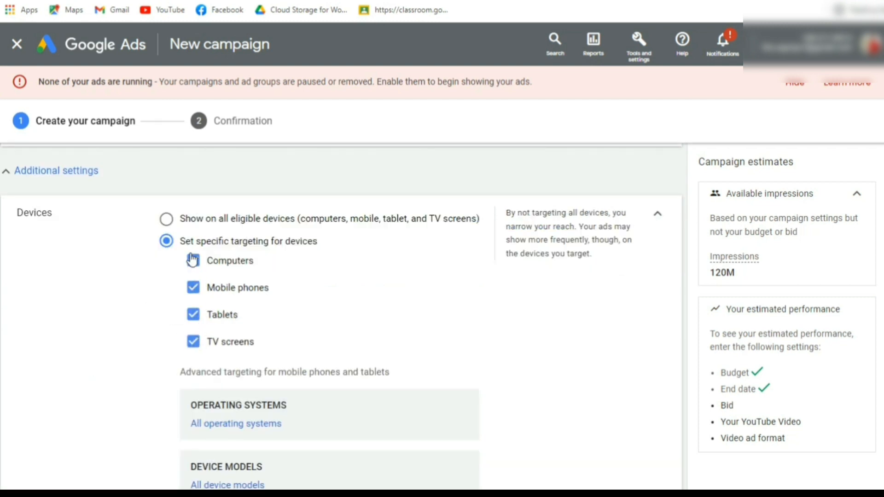
{"action": "left_click", "coordinate": [192, 260]}
{"action": "left_click", "coordinate": [193, 315]}
{"action": "left_click", "coordinate": [193, 341]}
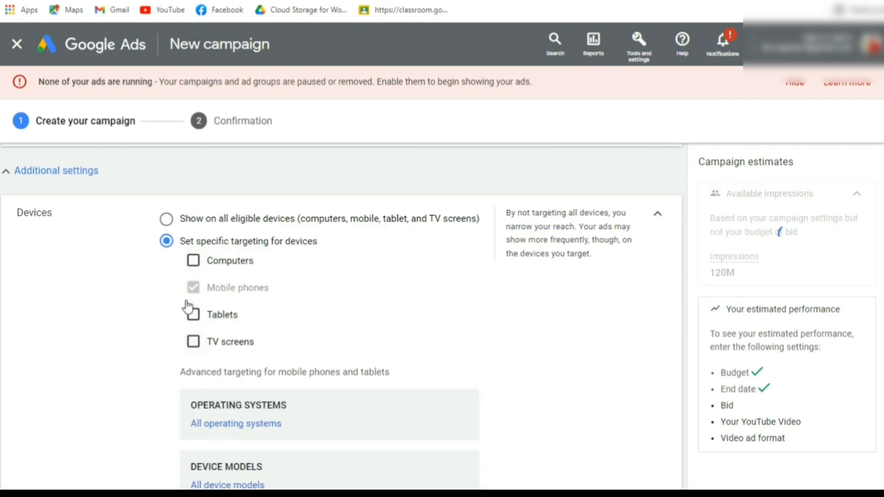
Expand the Frequency capping setting and examine the impression and view cap options.
{"action": "scroll", "coordinate": [193, 305], "scroll_direction": "down", "scroll_amount": 10}
{"action": "left_click", "coordinate": [157, 247]}
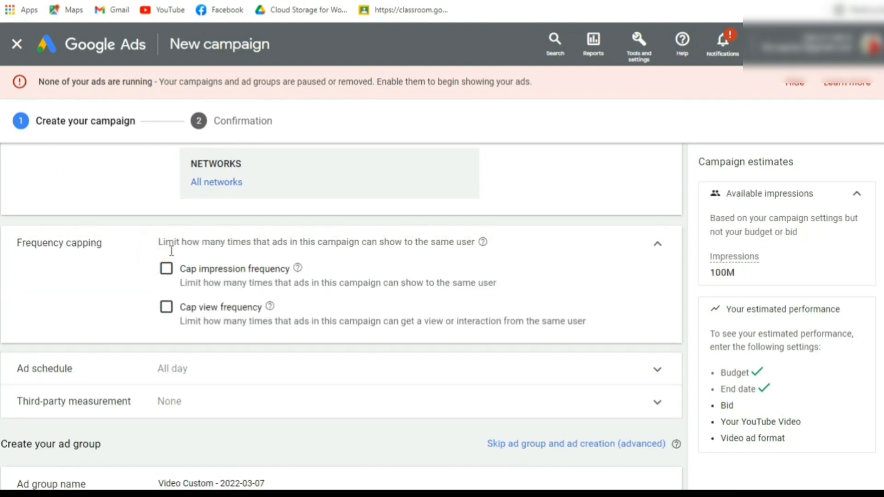
{"action": "scroll", "coordinate": [172, 326], "scroll_direction": "down", "scroll_amount": 3}
{"action": "scroll", "coordinate": [199, 336], "scroll_direction": "up", "scroll_amount": 3}
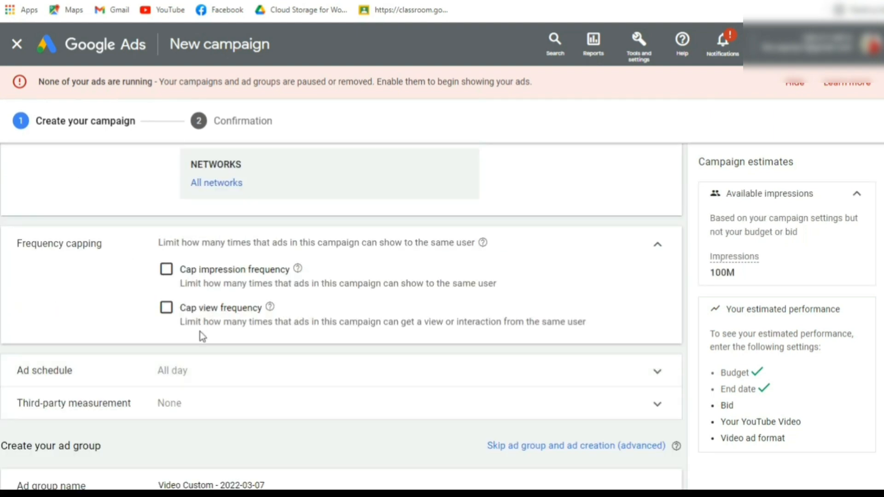
Expand the Ad schedule and Third-party measurement settings to review their options.
{"action": "left_click", "coordinate": [199, 369]}
{"action": "scroll", "coordinate": [199, 364], "scroll_direction": "down", "scroll_amount": 3}
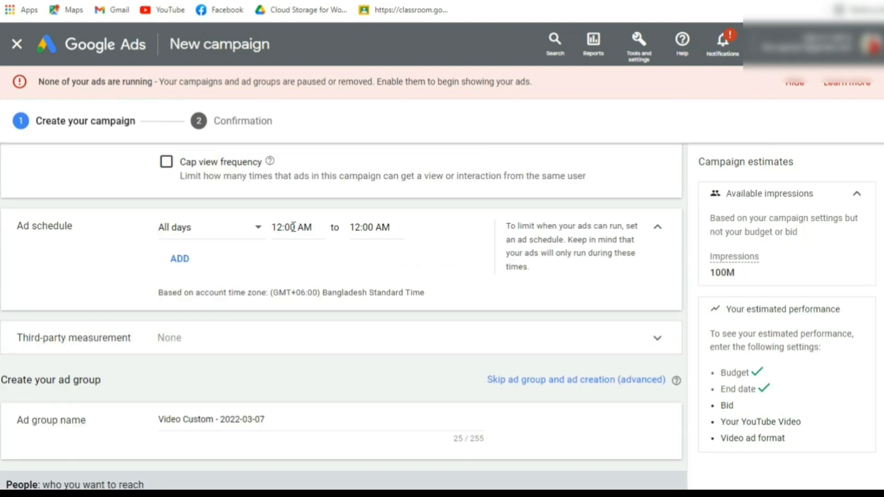
{"action": "left_click", "coordinate": [242, 339]}
{"action": "scroll", "coordinate": [205, 231], "scroll_direction": "down", "scroll_amount": 2}
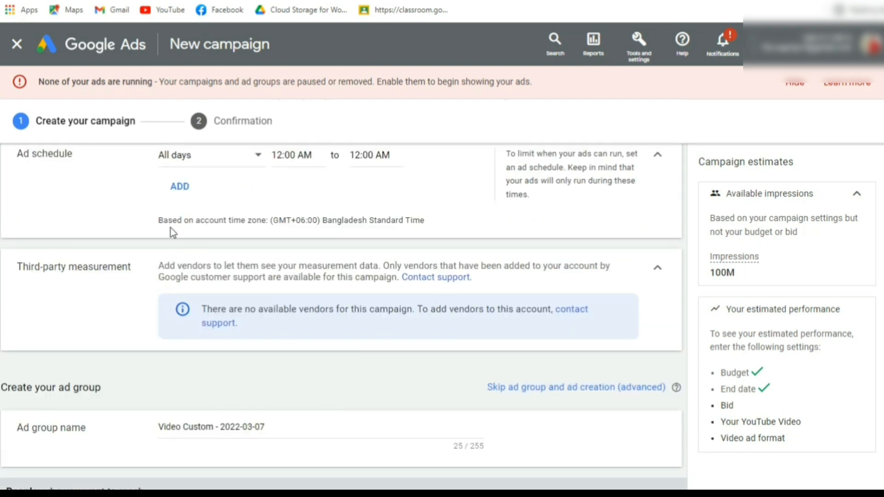
Expand the ad group's Demographics and examine the gender, age, parental status and household income targeting options.
{"action": "scroll", "coordinate": [152, 312], "scroll_direction": "down", "scroll_amount": 3}
{"action": "scroll", "coordinate": [198, 293], "scroll_direction": "down", "scroll_amount": 2}
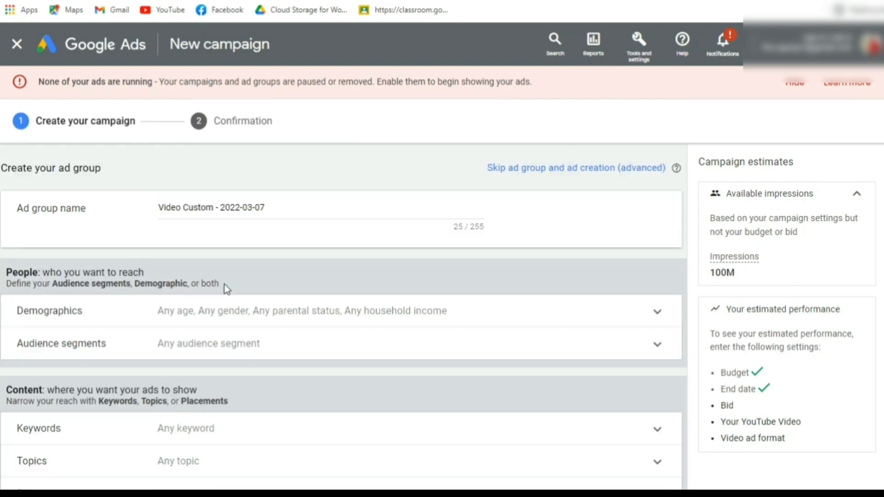
{"action": "scroll", "coordinate": [154, 226], "scroll_direction": "down", "scroll_amount": 2}
{"action": "scroll", "coordinate": [192, 262], "scroll_direction": "up", "scroll_amount": 3}
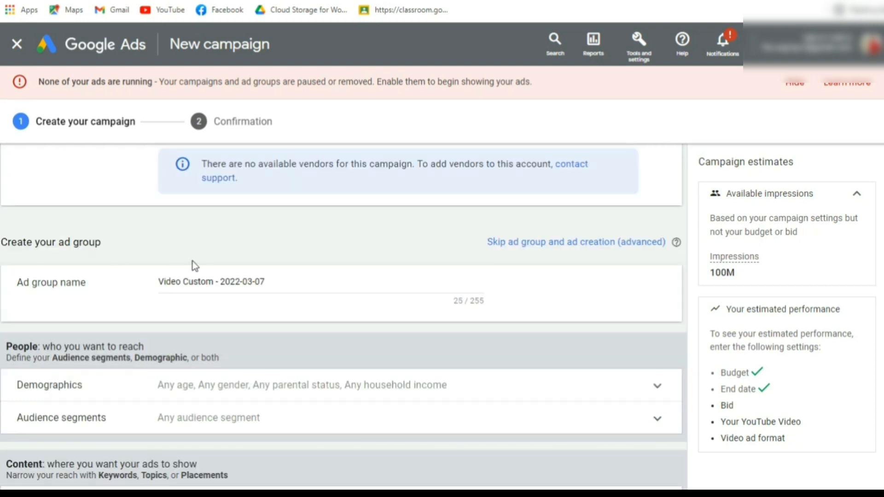
{"action": "scroll", "coordinate": [188, 228], "scroll_direction": "down", "scroll_amount": 3}
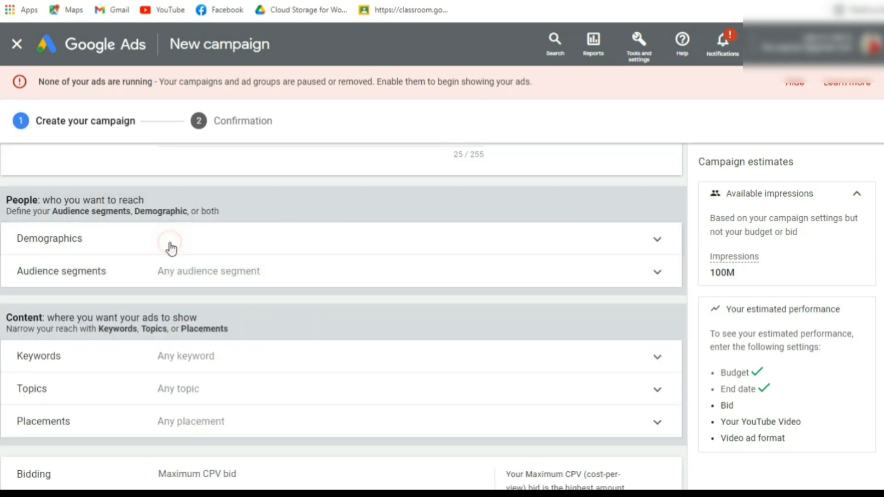
{"action": "left_click", "coordinate": [171, 248]}
{"action": "scroll", "coordinate": [172, 241], "scroll_direction": "down", "scroll_amount": 3}
{"action": "scroll", "coordinate": [166, 295], "scroll_direction": "up", "scroll_amount": 3}
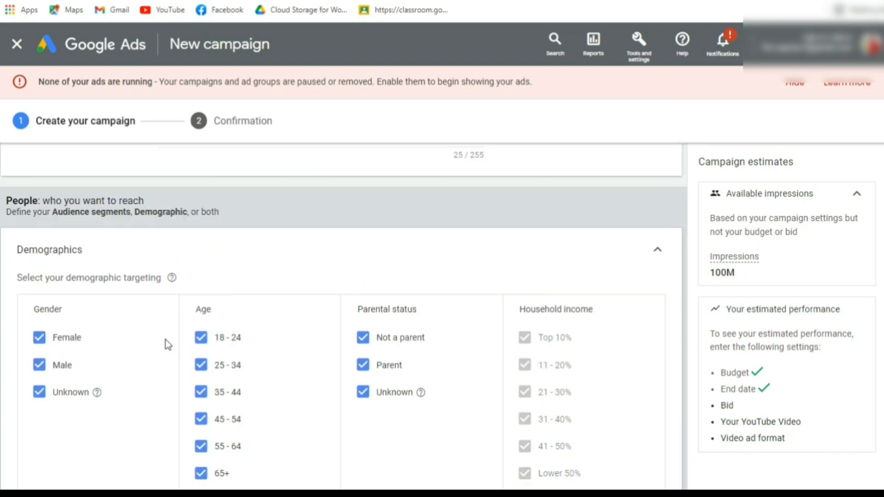
{"action": "scroll", "coordinate": [199, 338], "scroll_direction": "down", "scroll_amount": 2}
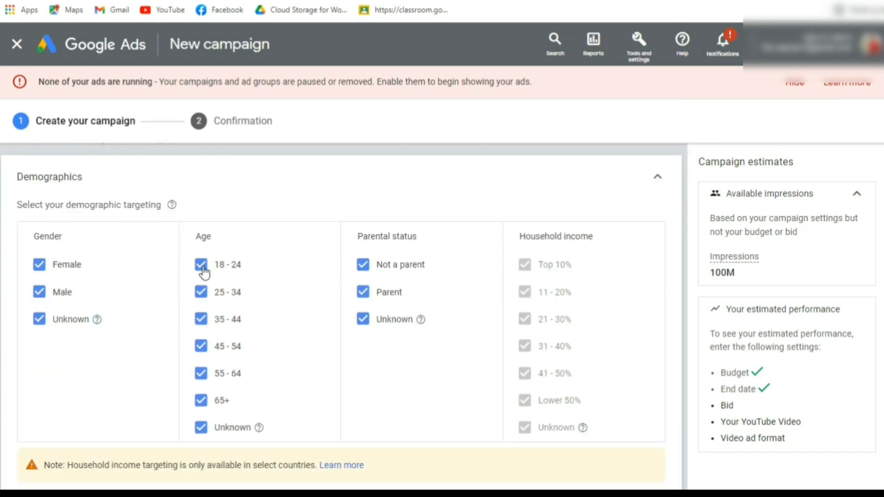
{"action": "scroll", "coordinate": [204, 272], "scroll_direction": "up", "scroll_amount": 5}
{"action": "scroll", "coordinate": [201, 270], "scroll_direction": "down", "scroll_amount": 5}
{"action": "scroll", "coordinate": [142, 281], "scroll_direction": "up", "scroll_amount": 8}
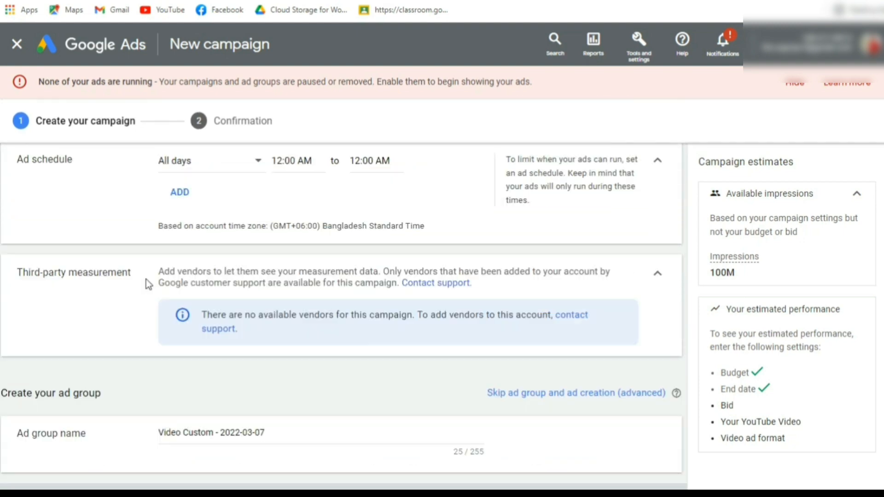
{"action": "scroll", "coordinate": [145, 281], "scroll_direction": "down", "scroll_amount": 8}
{"action": "scroll", "coordinate": [82, 261], "scroll_direction": "up", "scroll_amount": 6}
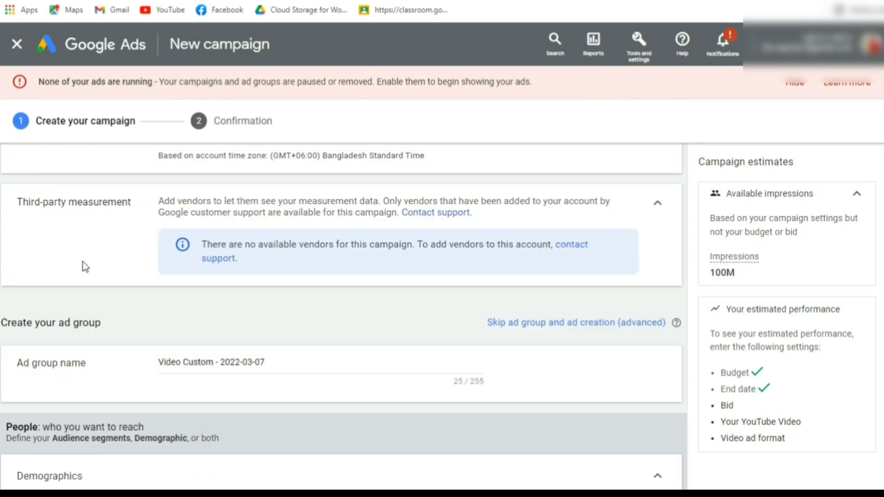
{"action": "scroll", "coordinate": [123, 274], "scroll_direction": "down", "scroll_amount": 8}
{"action": "scroll", "coordinate": [181, 267], "scroll_direction": "up", "scroll_amount": 2}
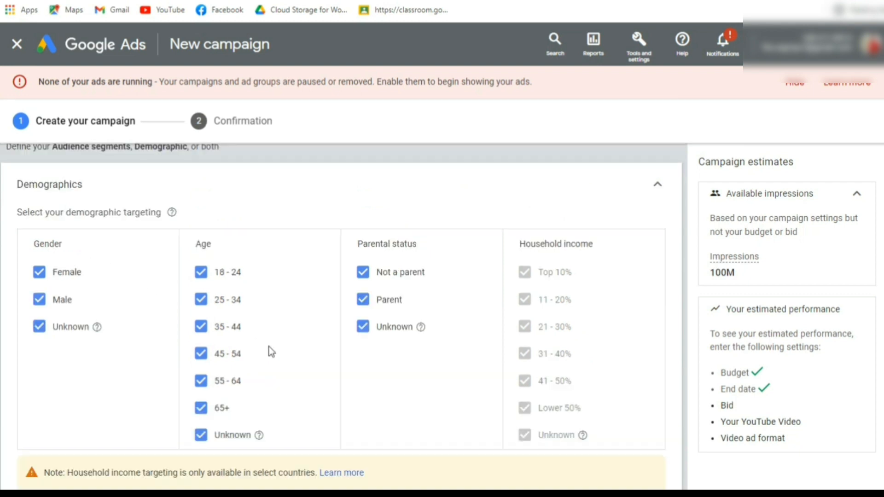
Exclude the 18 - 24 and 25 - 34 age groups to check the effect on the campaign's available impressions.
{"action": "left_click", "coordinate": [201, 272]}
{"action": "left_click", "coordinate": [201, 300]}
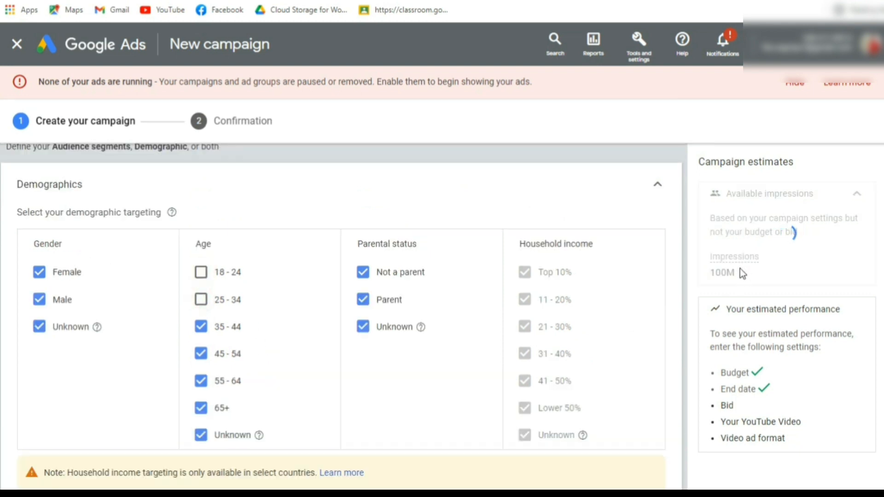
{"action": "left_click_drag", "start_coordinate": [714, 270], "coordinate": [741, 275]}
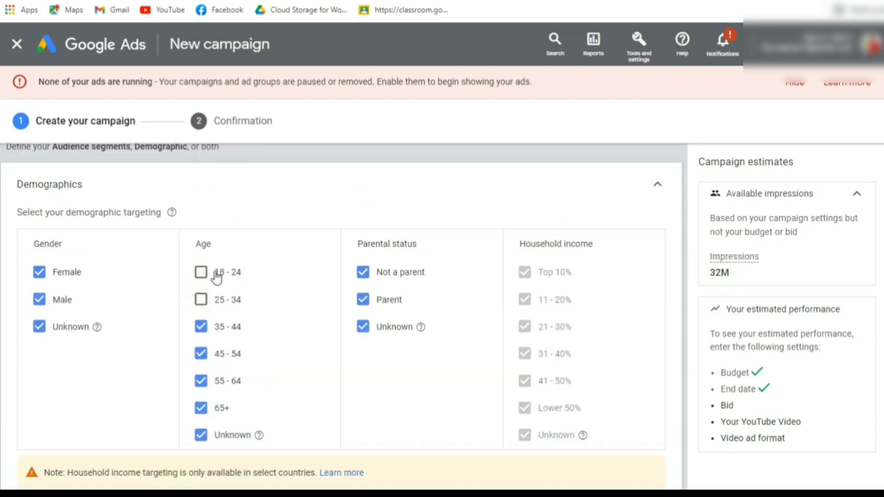
Include the 18 - 24 and 25 - 34 age groups again and check the available impressions estimate.
{"action": "left_click", "coordinate": [201, 272]}
{"action": "left_click", "coordinate": [201, 300]}
{"action": "left_click_drag", "start_coordinate": [743, 275], "coordinate": [707, 276]}
{"action": "scroll", "coordinate": [394, 202], "scroll_direction": "down", "scroll_amount": 4}
{"action": "scroll", "coordinate": [394, 201], "scroll_direction": "up", "scroll_amount": 8}
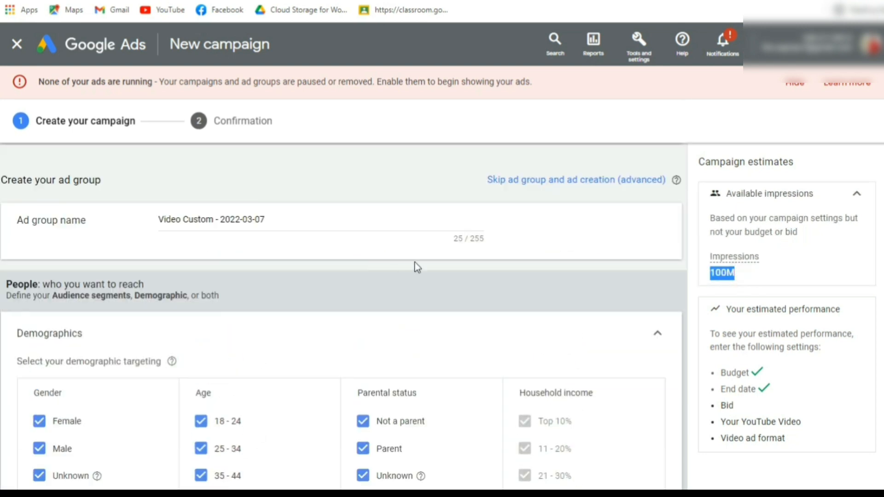
{"action": "scroll", "coordinate": [414, 266], "scroll_direction": "down", "scroll_amount": 4}
{"action": "left_click", "coordinate": [762, 272]}
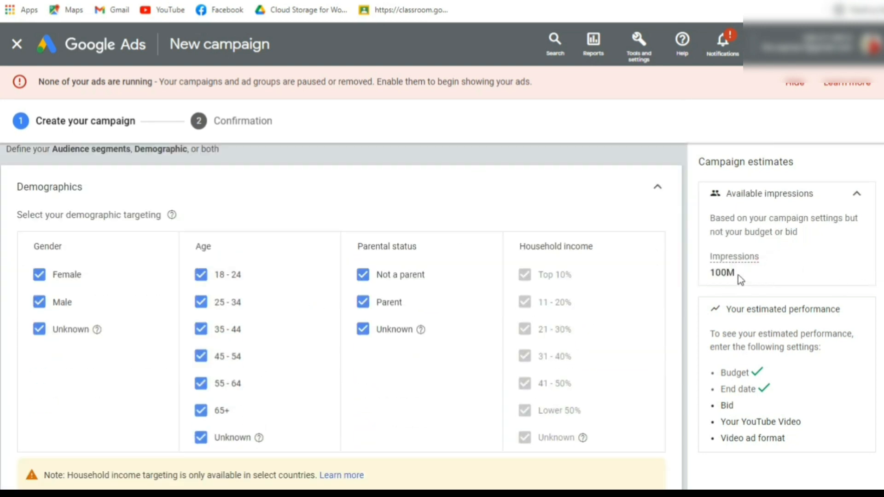
Check the campaign's available impressions estimate and collapse the ad group's Demographics section.
{"action": "left_click_drag", "start_coordinate": [739, 275], "coordinate": [709, 275]}
{"action": "left_click", "coordinate": [278, 240]}
{"action": "left_click_drag", "start_coordinate": [749, 275], "coordinate": [695, 277]}
{"action": "left_click", "coordinate": [735, 275]}
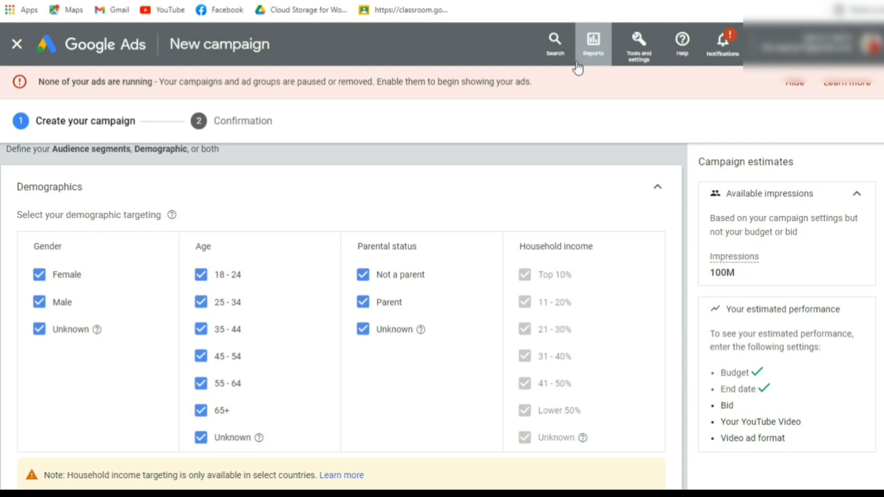
{"action": "left_click", "coordinate": [657, 188]}
{"action": "scroll", "coordinate": [203, 251], "scroll_direction": "down", "scroll_amount": 5}
{"action": "scroll", "coordinate": [203, 251], "scroll_direction": "up", "scroll_amount": 2}
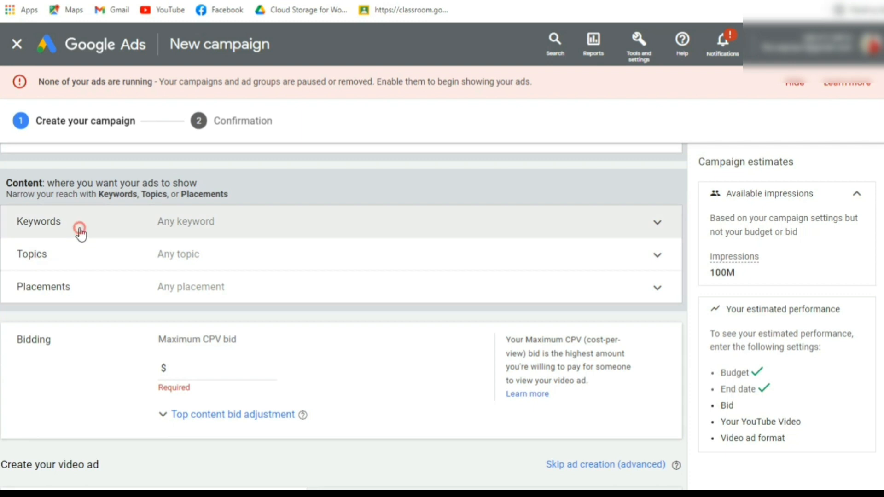
Expand and collapse the Keywords and Topics settings to review the content targeting options.
{"action": "left_click", "coordinate": [76, 225]}
{"action": "left_click", "coordinate": [655, 233]}
{"action": "scroll", "coordinate": [138, 283], "scroll_direction": "down", "scroll_amount": 2}
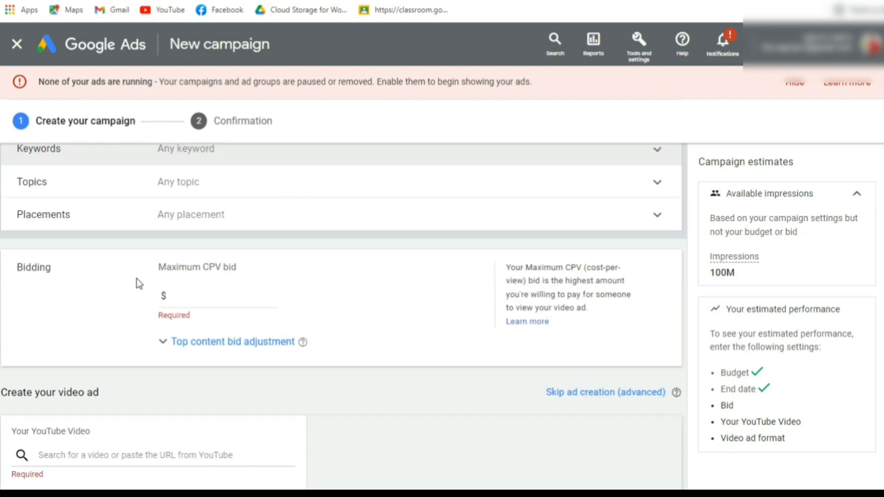
{"action": "left_click", "coordinate": [65, 181]}
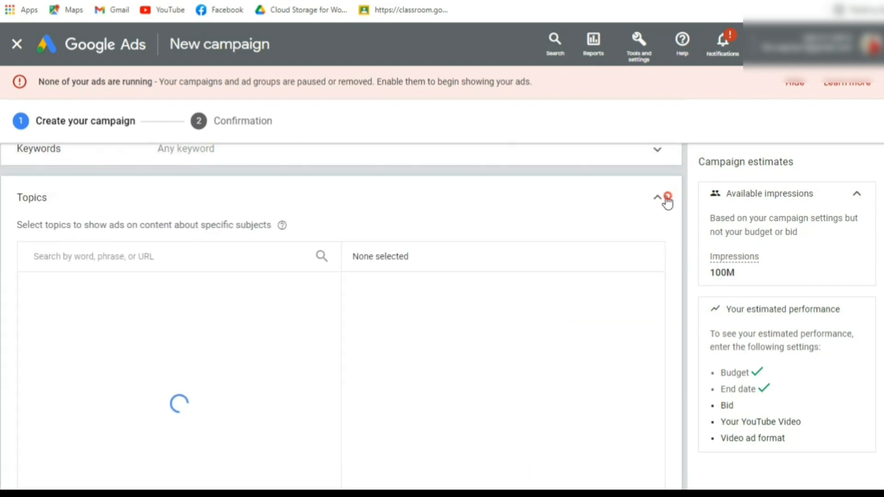
{"action": "left_click", "coordinate": [661, 196]}
{"action": "scroll", "coordinate": [239, 221], "scroll_direction": "down", "scroll_amount": 3}
{"action": "scroll", "coordinate": [239, 220], "scroll_direction": "up", "scroll_amount": 3}
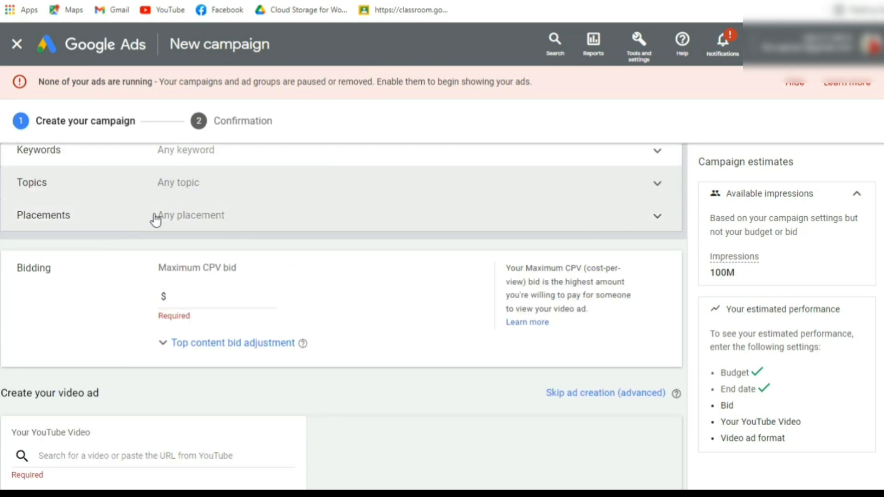
Set the ad group's Maximum CPV bid to $0.01.
{"action": "left_click", "coordinate": [201, 294]}
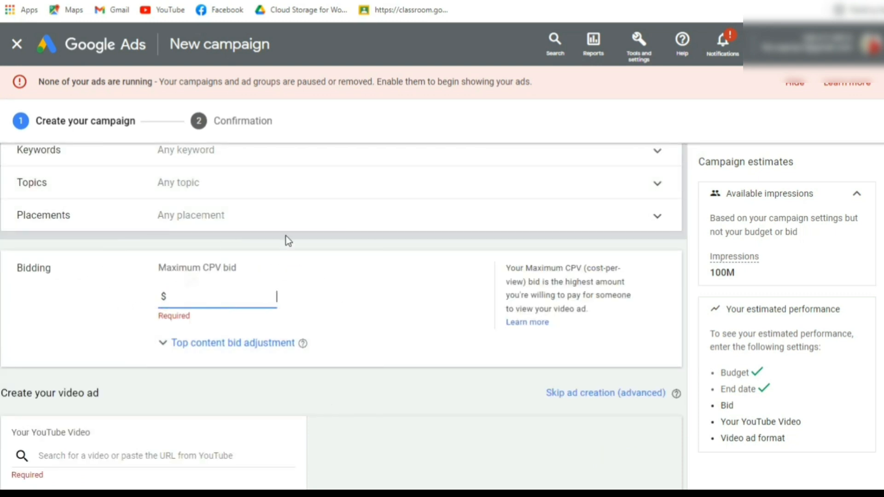
{"action": "type", "text": "0.00"}
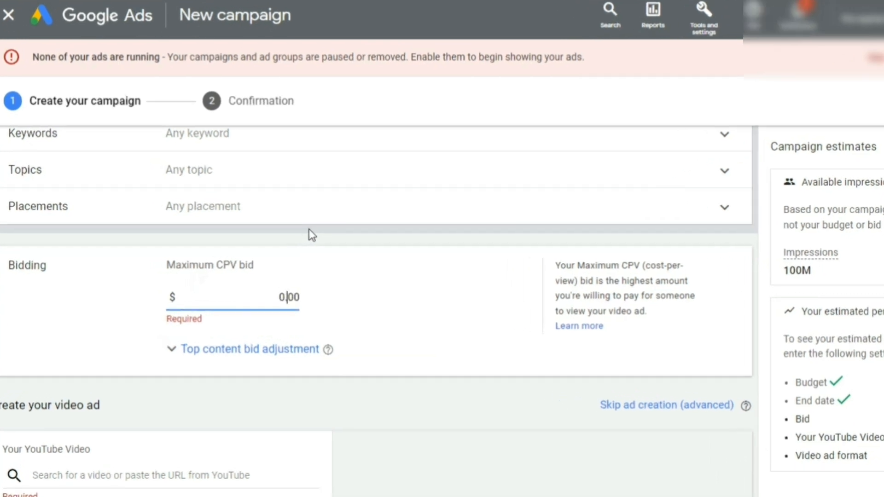
{"action": "key", "text": "BackSpace"}
{"action": "type", "text": "1"}
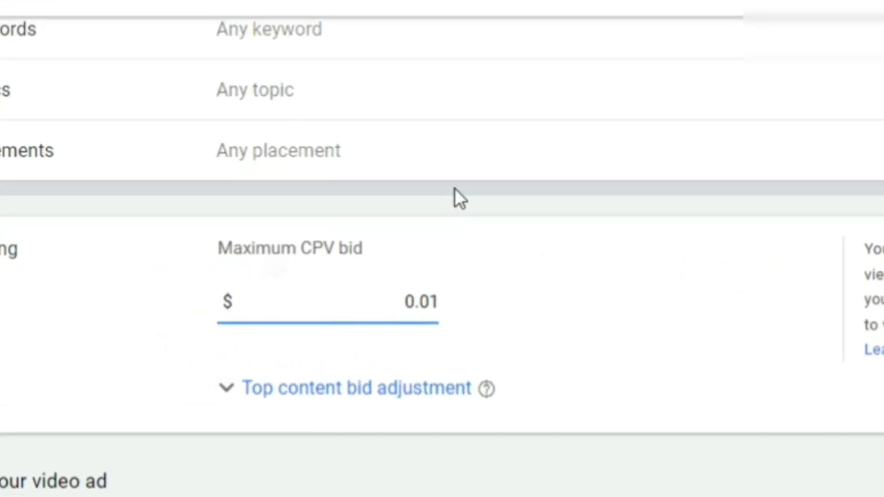
{"action": "left_click", "coordinate": [422, 289]}
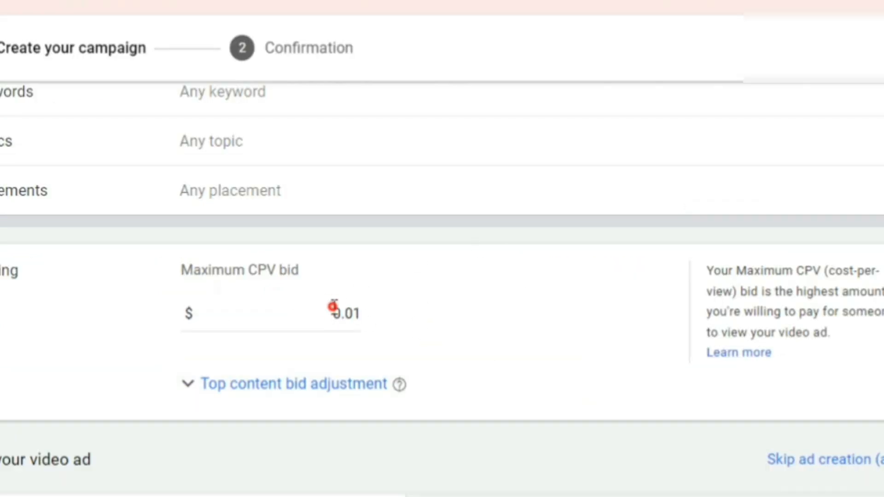
{"action": "left_click_drag", "start_coordinate": [334, 306], "coordinate": [370, 313]}
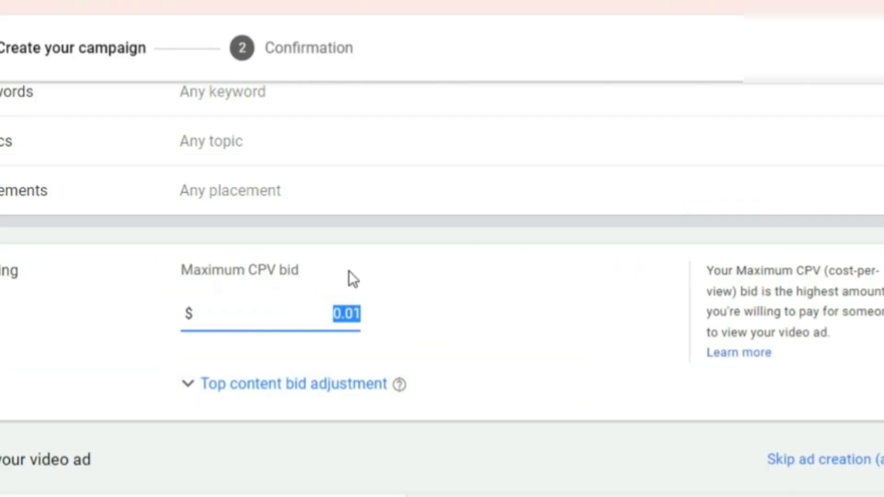
{"action": "left_click", "coordinate": [478, 328]}
Add the YouTube video "How to increase YouTube Earning By Keyword Planner From Google Ads | Bangla Tutorial" to the video ad.
{"action": "scroll", "coordinate": [318, 369], "scroll_direction": "down", "scroll_amount": 3}
{"action": "left_click", "coordinate": [97, 310]}
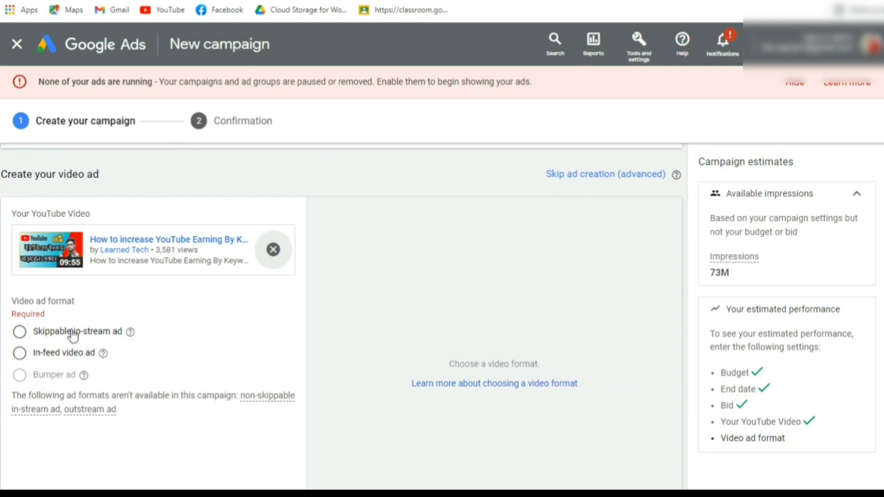
Try the Skippable in-stream ad format and review its notice, preview and URL fields.
{"action": "left_click", "coordinate": [20, 332]}
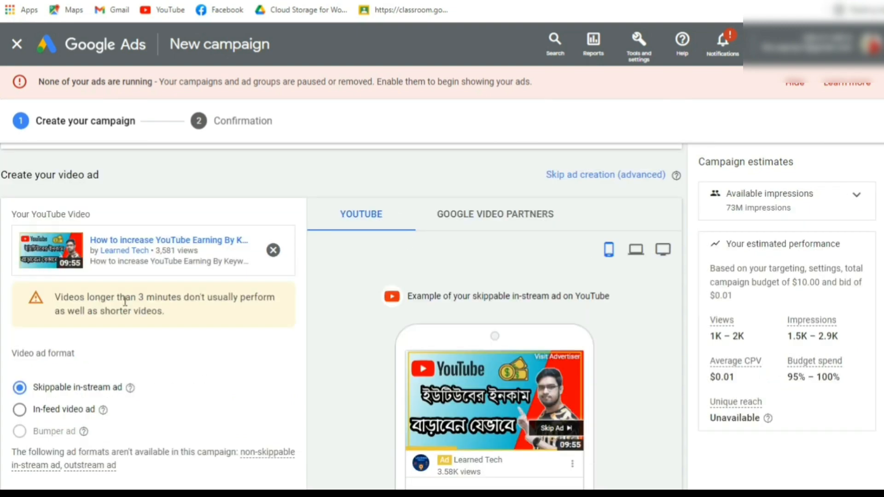
{"action": "left_click_drag", "start_coordinate": [124, 302], "coordinate": [195, 305]}
{"action": "left_click", "coordinate": [195, 305]}
{"action": "scroll", "coordinate": [374, 335], "scroll_direction": "down", "scroll_amount": 3}
{"action": "scroll", "coordinate": [460, 239], "scroll_direction": "up", "scroll_amount": 2}
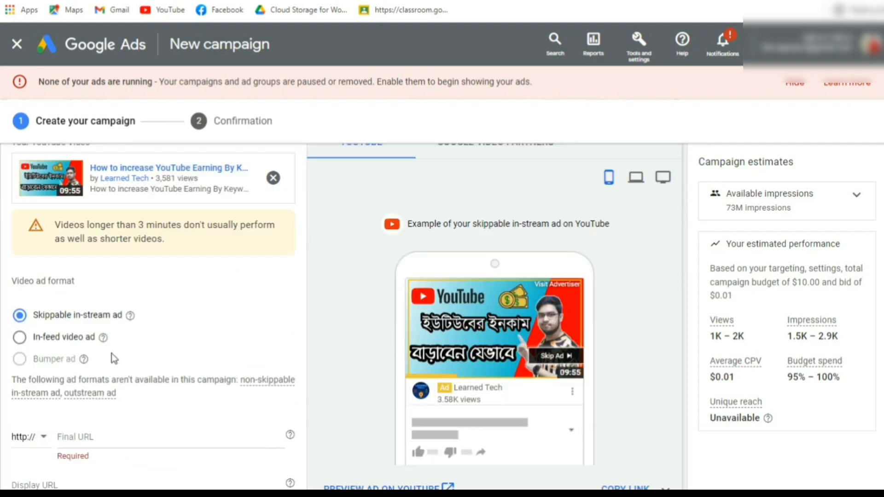
{"action": "scroll", "coordinate": [25, 279], "scroll_direction": "down", "scroll_amount": 2}
Choose the In-feed video ad format and review its preview, thumbnail options and estimated performance.
{"action": "left_click", "coordinate": [20, 267]}
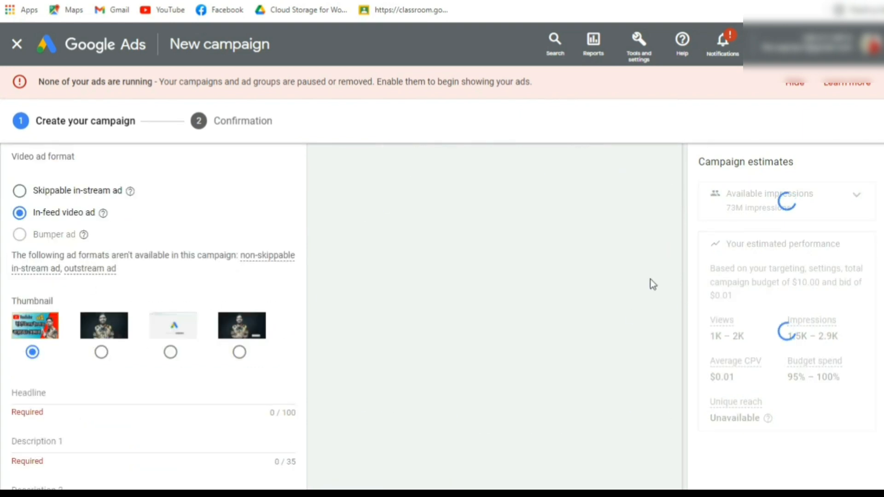
{"action": "scroll", "coordinate": [499, 224], "scroll_direction": "up", "scroll_amount": 3}
{"action": "scroll", "coordinate": [419, 322], "scroll_direction": "down", "scroll_amount": 5}
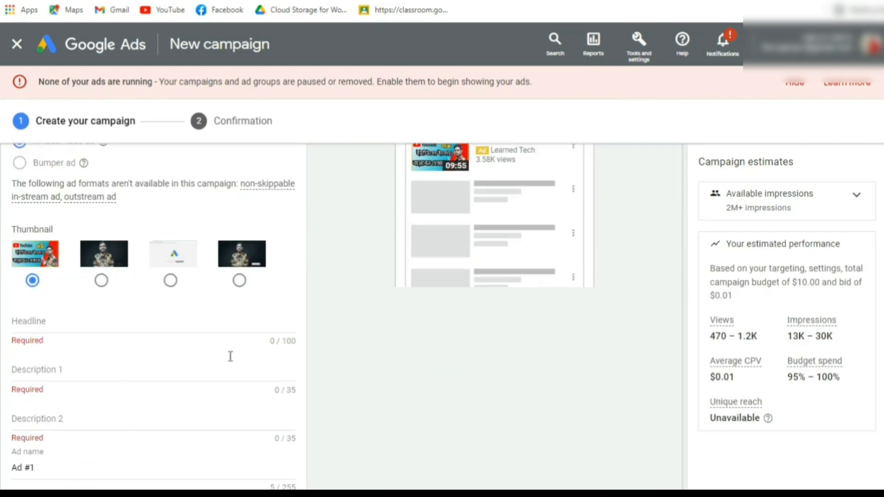
{"action": "scroll", "coordinate": [106, 318], "scroll_direction": "up", "scroll_amount": 5}
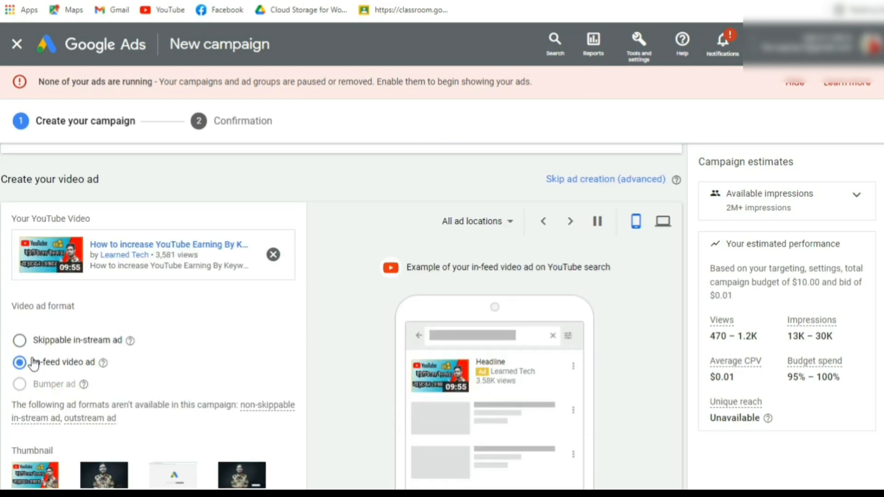
{"action": "left_click_drag", "start_coordinate": [35, 362], "coordinate": [100, 369]}
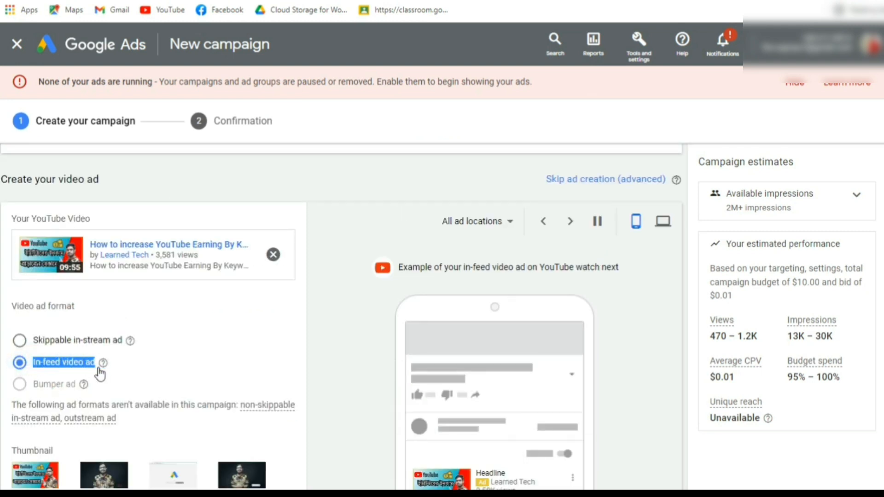
{"action": "left_click", "coordinate": [158, 365]}
{"action": "scroll", "coordinate": [272, 328], "scroll_direction": "down", "scroll_amount": 4}
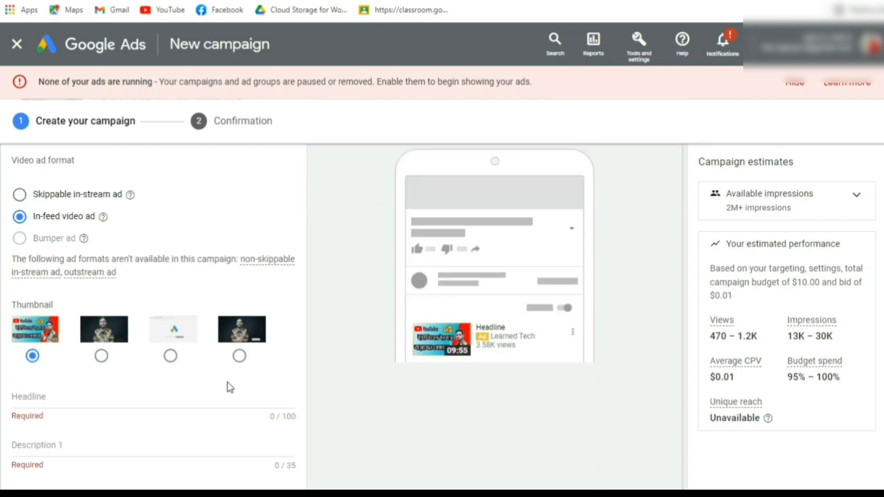
{"action": "scroll", "coordinate": [229, 384], "scroll_direction": "up", "scroll_amount": 5}
{"action": "scroll", "coordinate": [367, 312], "scroll_direction": "down", "scroll_amount": 2}
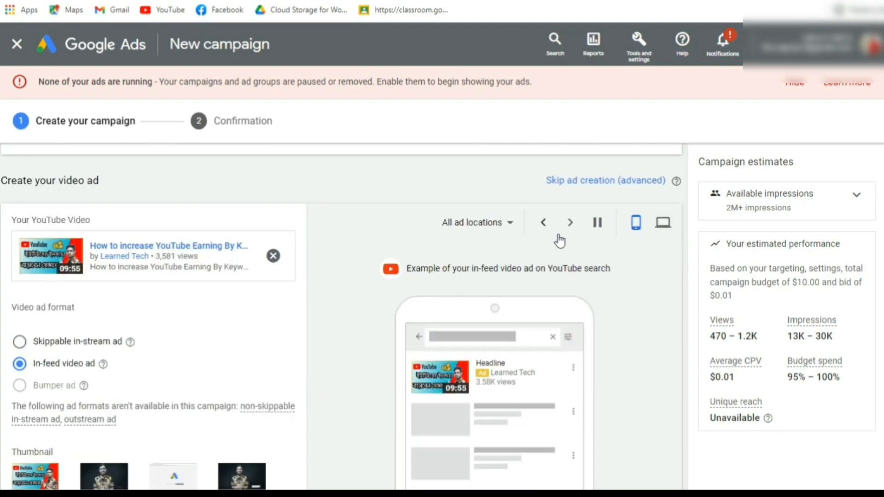
{"action": "scroll", "coordinate": [479, 282], "scroll_direction": "down", "scroll_amount": 5}
{"action": "scroll", "coordinate": [476, 279], "scroll_direction": "up", "scroll_amount": 3}
{"action": "scroll", "coordinate": [184, 352], "scroll_direction": "down", "scroll_amount": 3}
Switch to the video's YouTube page and copy its full title for the ad's headline.
{"action": "left_click", "coordinate": [87, 328]}
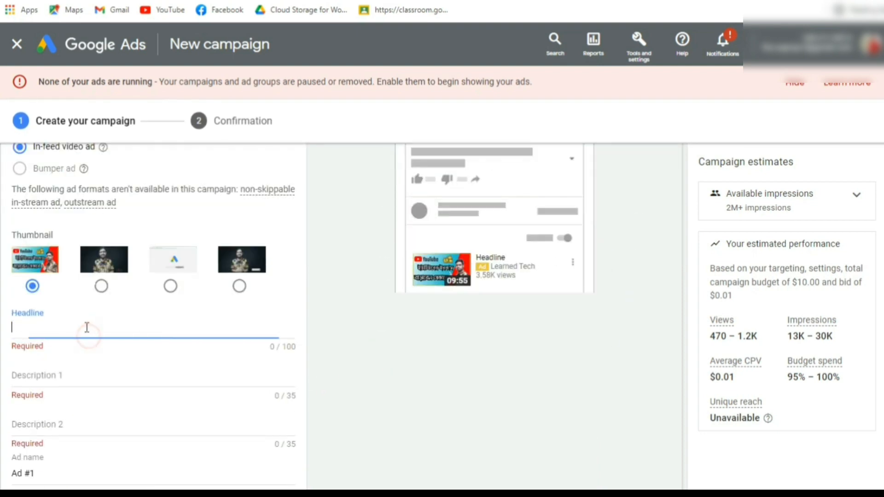
{"action": "scroll", "coordinate": [87, 328], "scroll_direction": "down", "scroll_amount": 3}
{"action": "scroll", "coordinate": [29, 257], "scroll_direction": "up", "scroll_amount": 2}
{"action": "scroll", "coordinate": [28, 253], "scroll_direction": "up", "scroll_amount": 2}
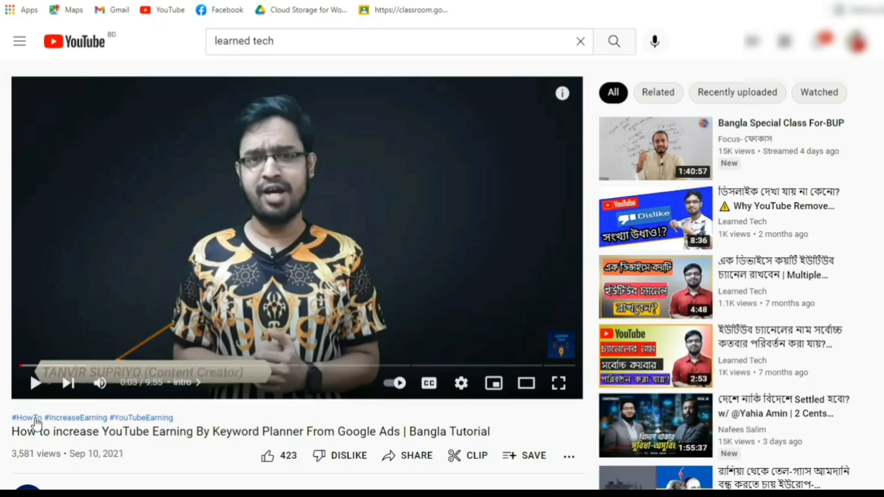
{"action": "scroll", "coordinate": [24, 353], "scroll_direction": "down", "scroll_amount": 2}
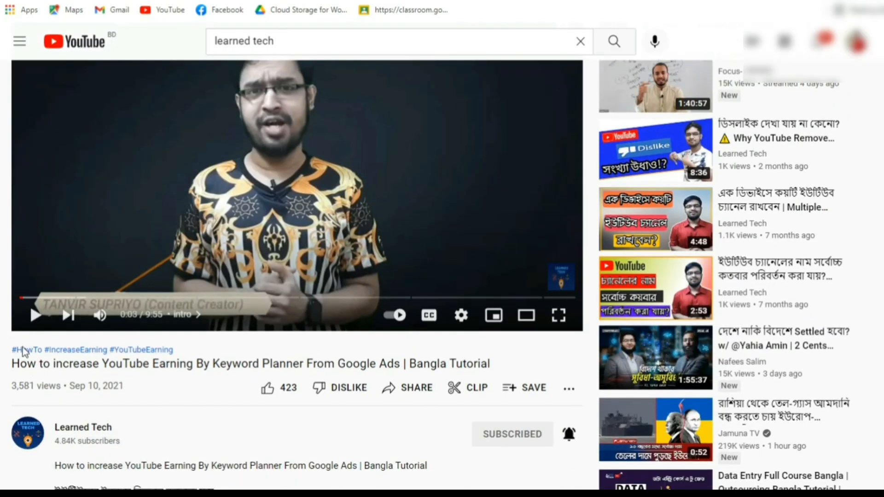
{"action": "left_click_drag", "start_coordinate": [13, 365], "coordinate": [502, 368]}
{"action": "right_click", "coordinate": [502, 369]}
{"action": "left_click", "coordinate": [514, 372]}
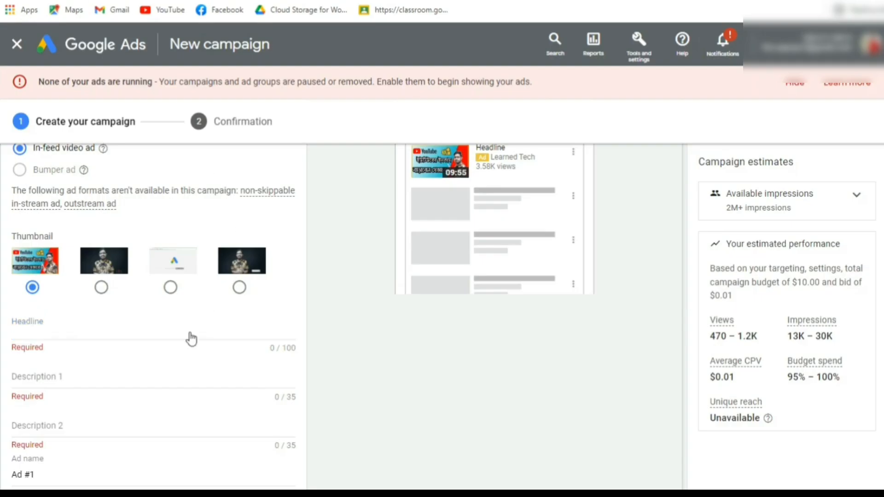
Return to Google Ads and paste the copied video title as the ad's headline.
{"action": "left_click", "coordinate": [74, 340]}
{"action": "right_click", "coordinate": [73, 338]}
{"action": "left_click", "coordinate": [92, 219]}
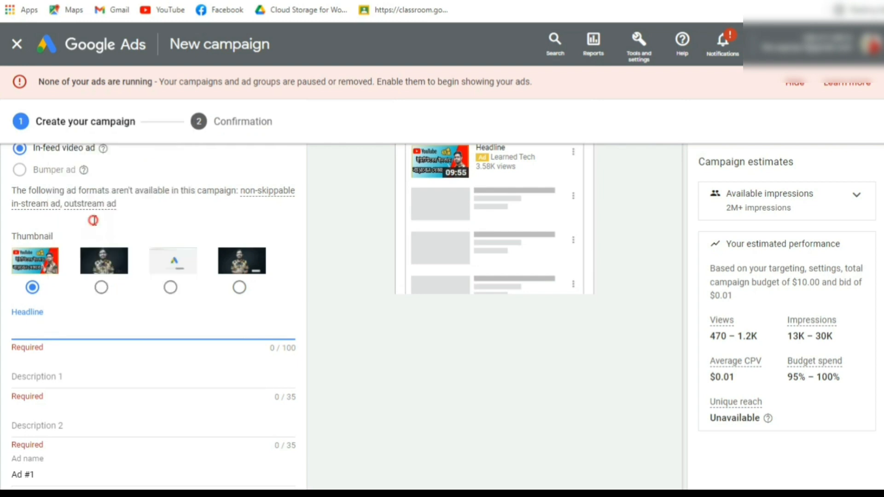
Paste the video title into Description 1 and shorten it to fit the 35-character limit.
{"action": "scroll", "coordinate": [77, 278], "scroll_direction": "down", "scroll_amount": 2}
{"action": "right_click", "coordinate": [52, 311]}
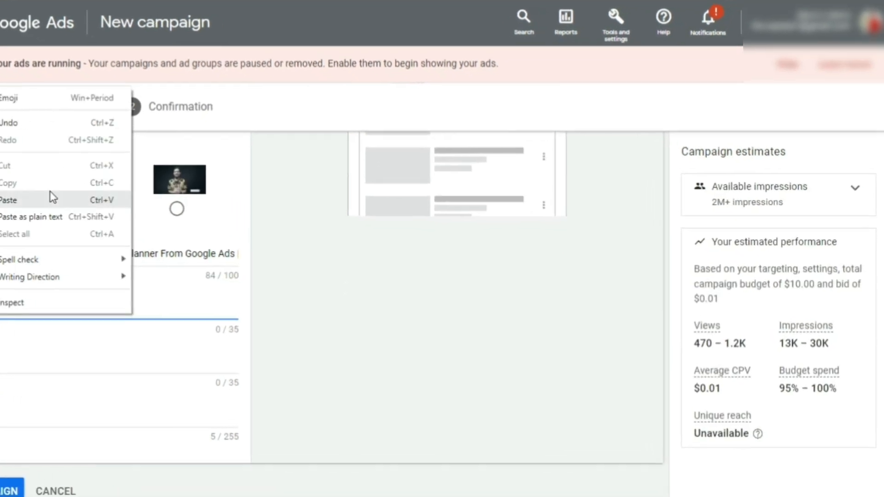
{"action": "left_click", "coordinate": [51, 206]}
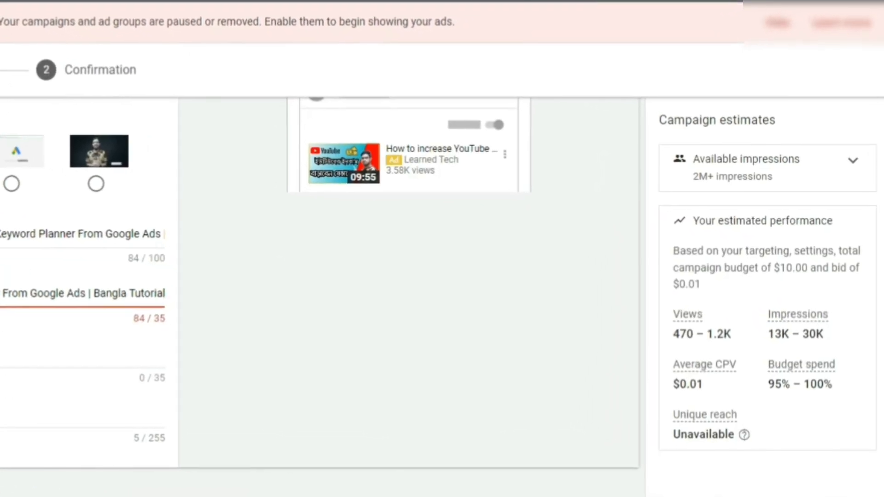
{"action": "scroll", "coordinate": [277, 286], "scroll_direction": "up", "scroll_amount": 10}
{"action": "scroll", "coordinate": [277, 286], "scroll_direction": "down", "scroll_amount": 10}
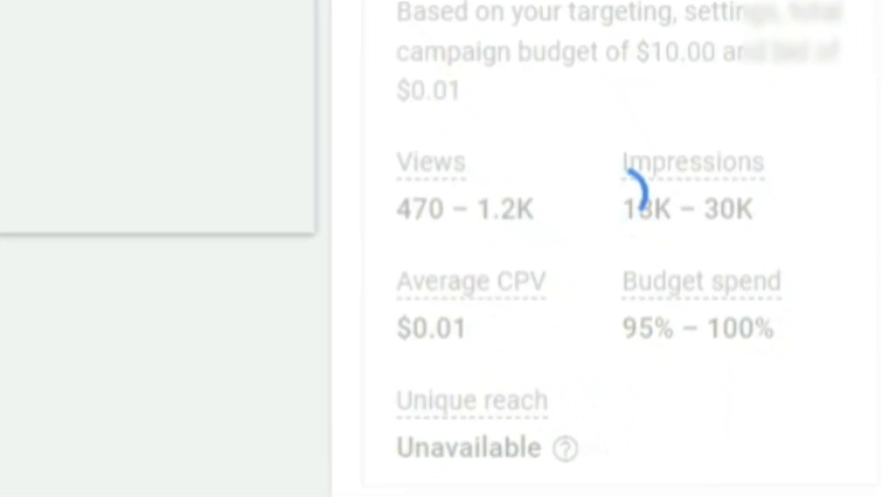
Reuse the shortened Description 1 text as Description 2 and create the campaign.
{"action": "left_click_drag", "start_coordinate": [150, 318], "coordinate": [91, 323]}
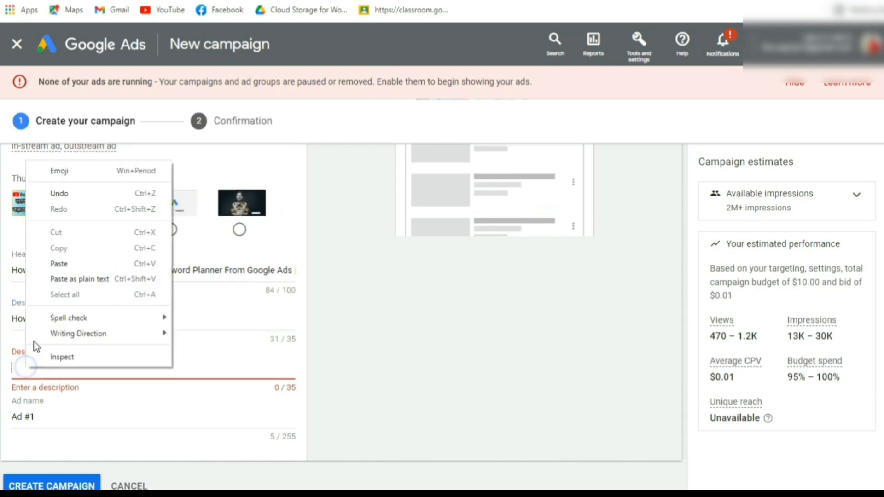
{"action": "scroll", "coordinate": [45, 469], "scroll_direction": "down", "scroll_amount": 2}
{"action": "left_click", "coordinate": [50, 414]}
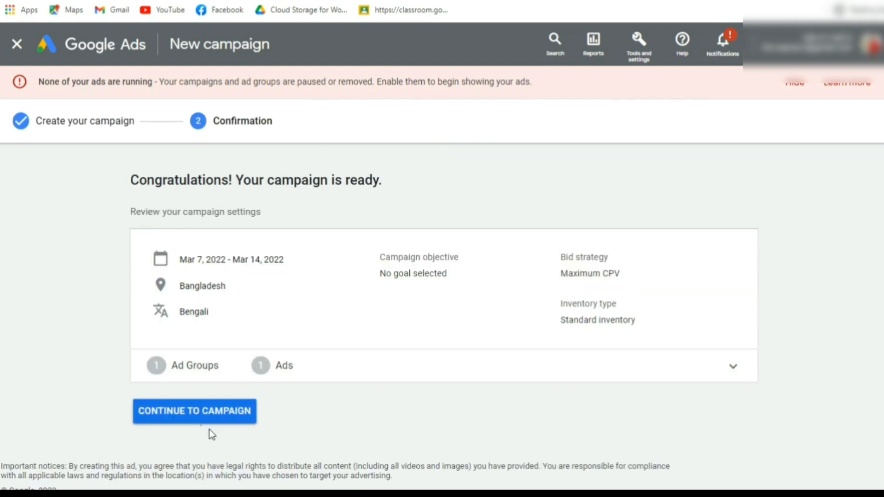
Expand the ad group and ad details on the confirmation page, review them and collapse them again.
{"action": "left_click", "coordinate": [737, 367]}
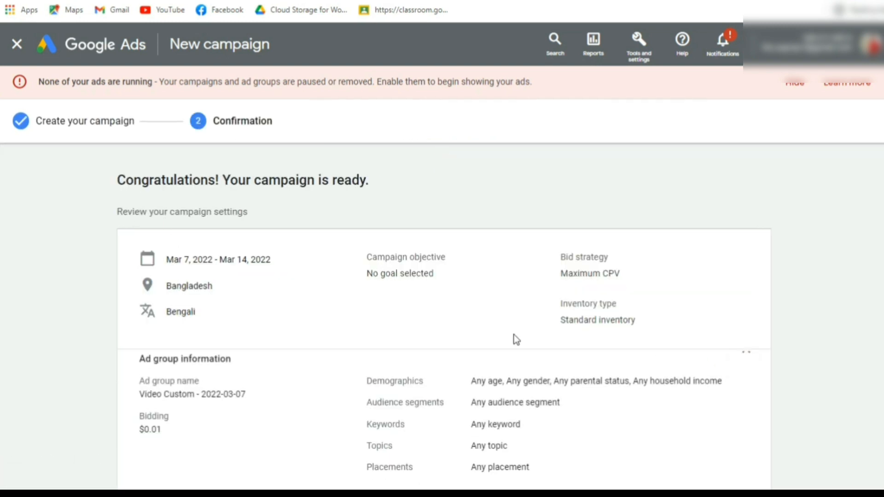
{"action": "scroll", "coordinate": [354, 358], "scroll_direction": "down", "scroll_amount": 4}
{"action": "scroll", "coordinate": [674, 300], "scroll_direction": "up", "scroll_amount": 3}
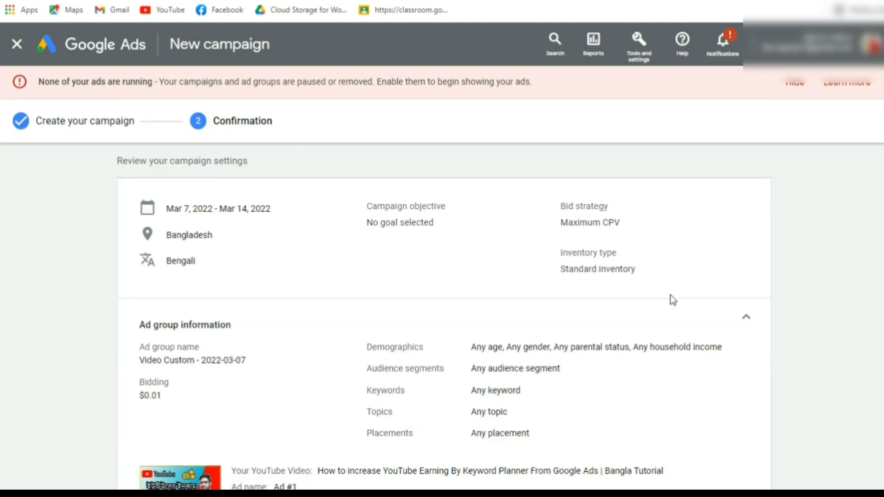
{"action": "left_click", "coordinate": [746, 319]}
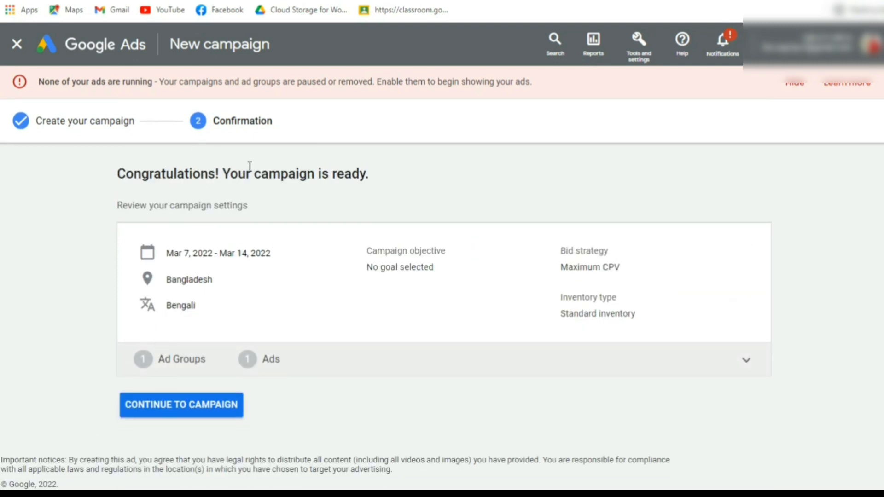